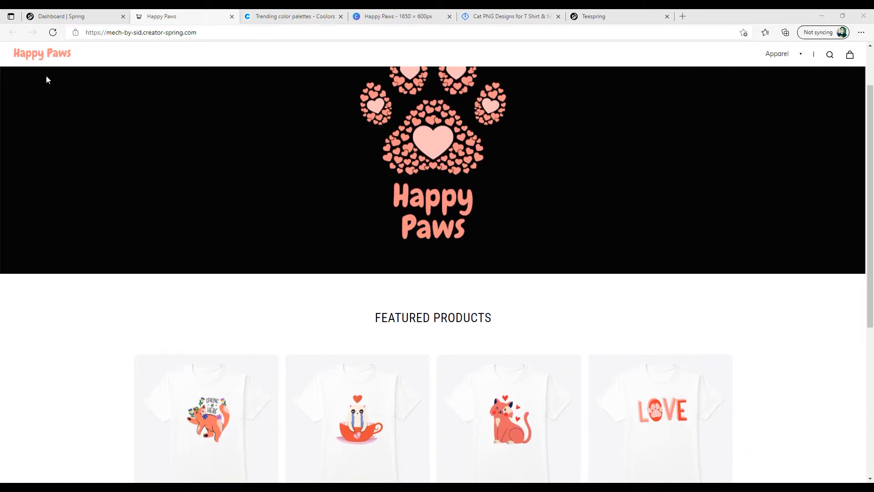
Look through the Happy Paws storefront from the hero banner to the featured products and footer.
scroll(92, 275, "down", 4)
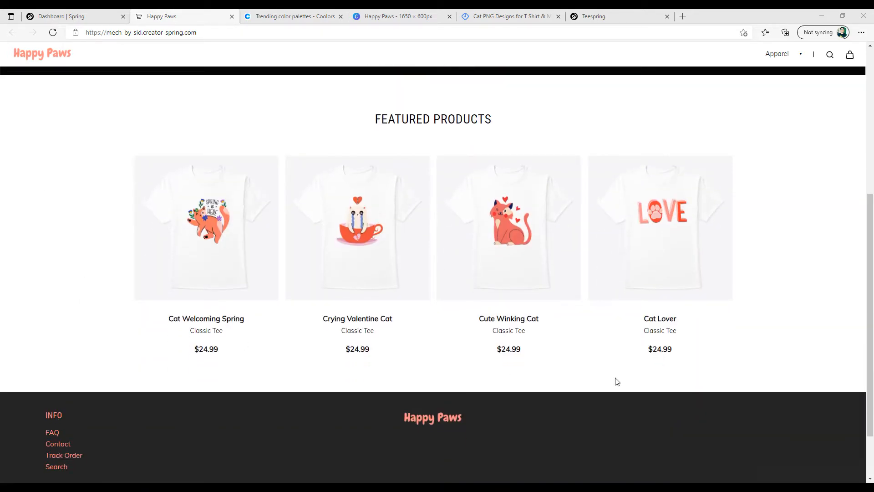
scroll(827, 308, "down", 2)
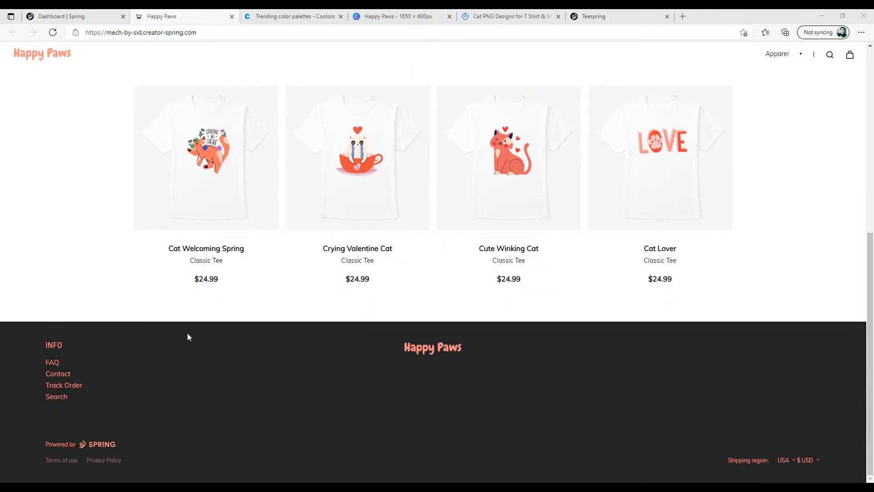
scroll(124, 326, "up", 7)
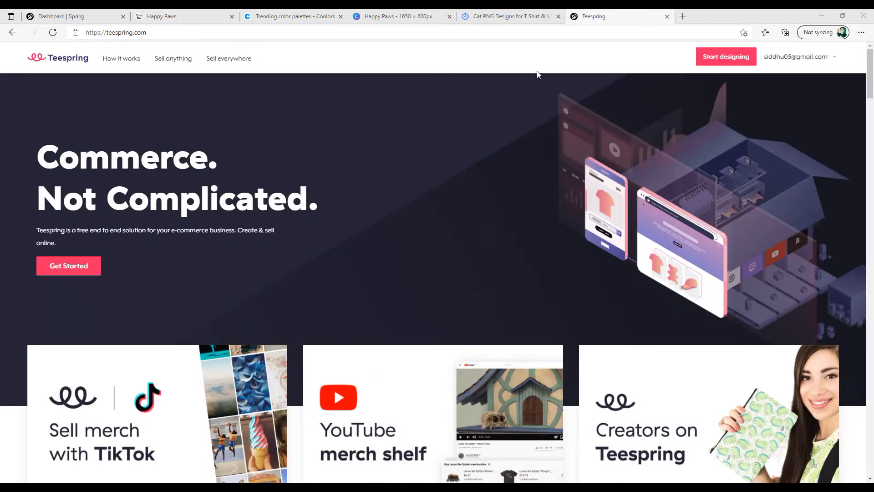
Open the Teespring seller dashboard home, and rename the store as "Happy Paws" and save it.
left_click(827, 57)
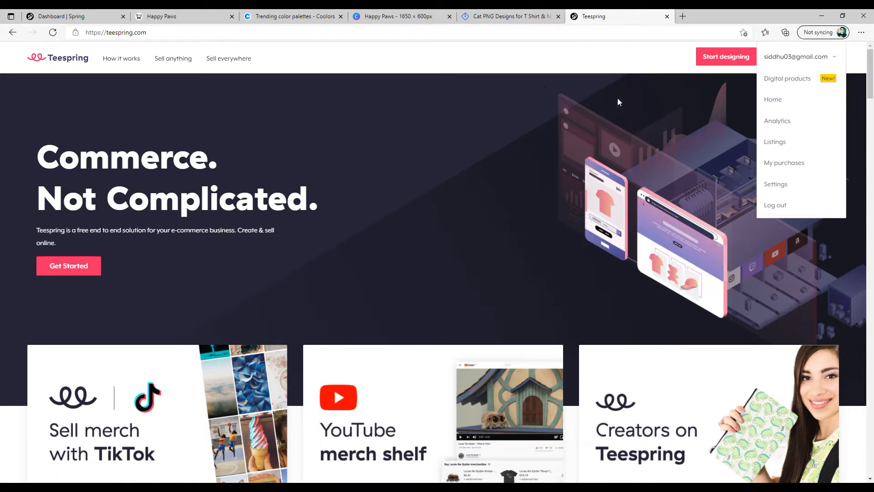
left_click(769, 101)
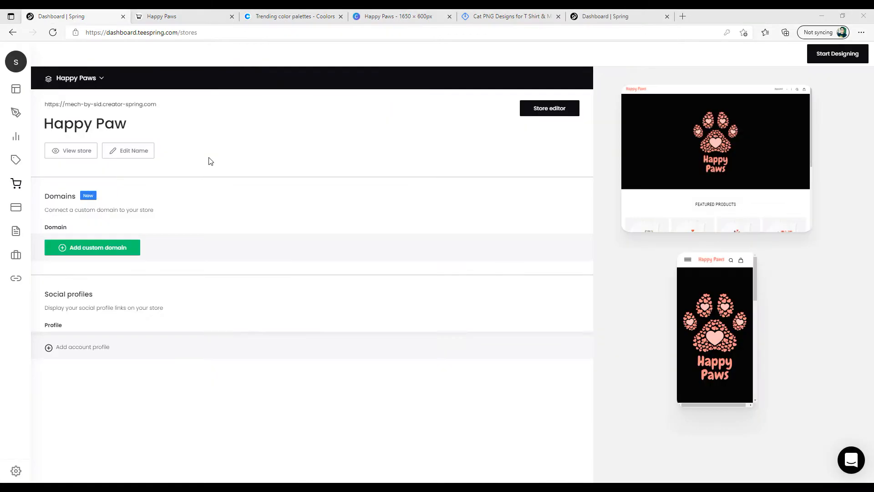
mouse_move(1, 71)
mouse_move(494, 131)
left_click(129, 152)
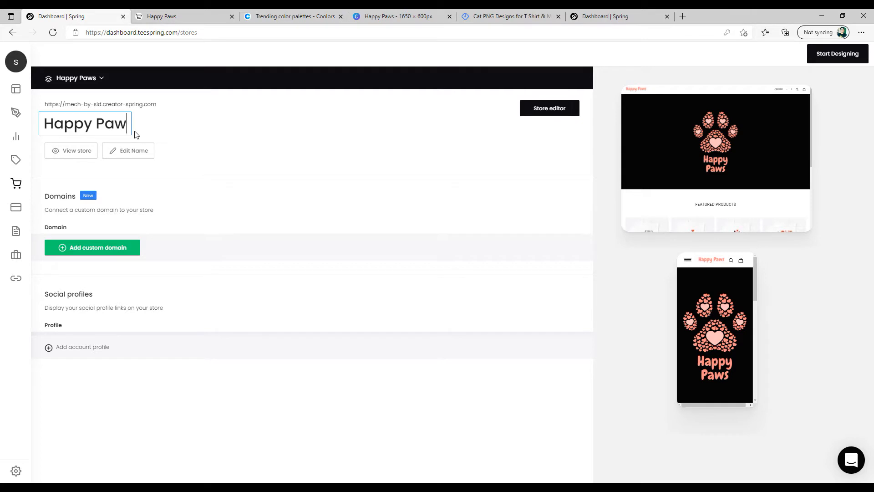
type("s")
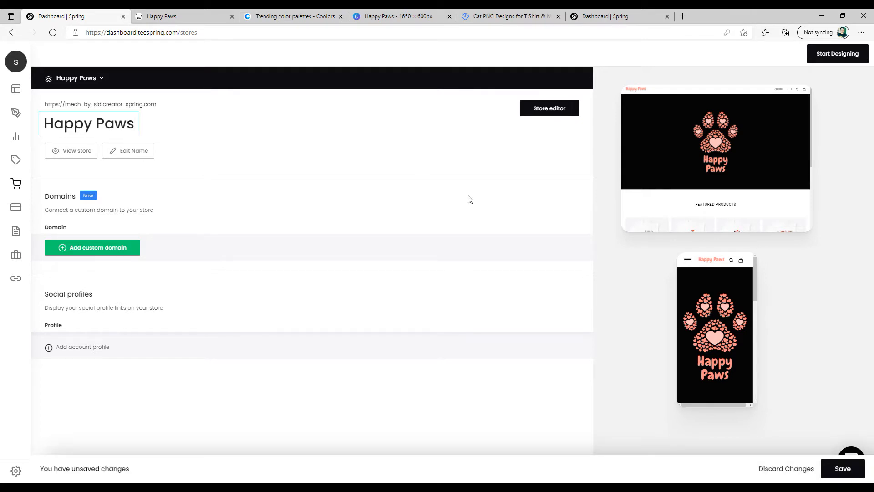
left_click(838, 466)
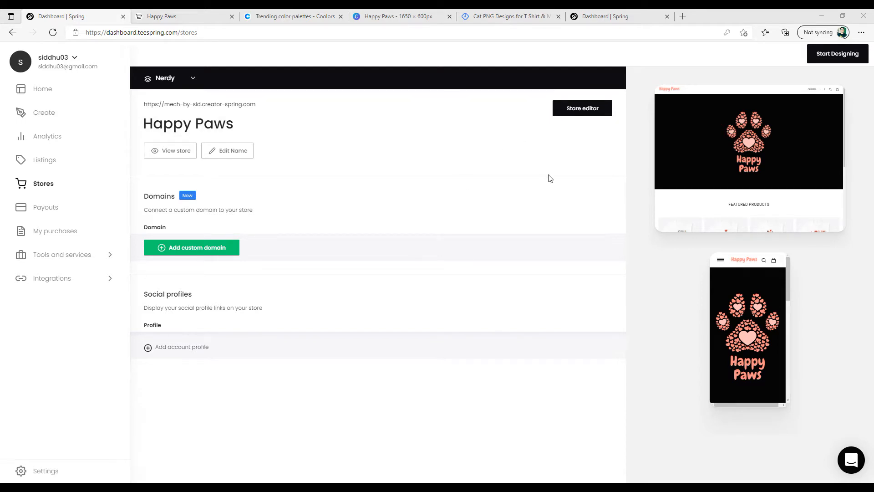
Open the navigation bar section in the store editor and check the recommended Teespring logo size in the Google results.
left_click(575, 114)
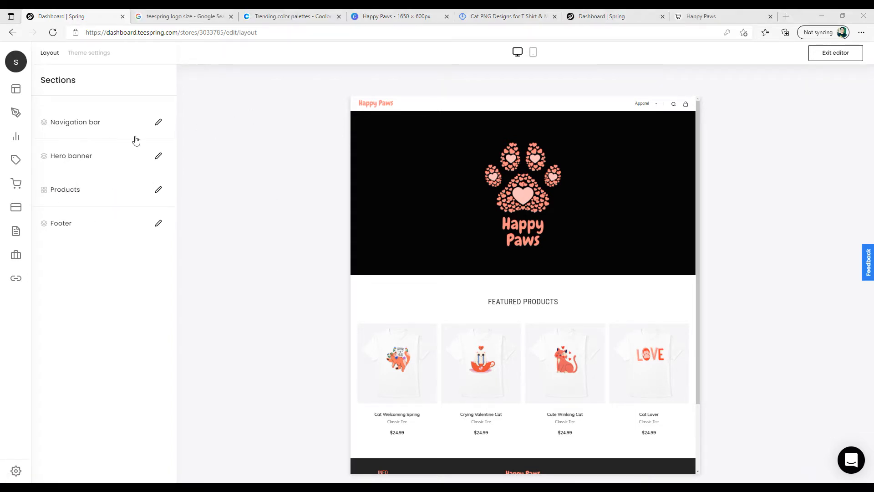
left_click(159, 125)
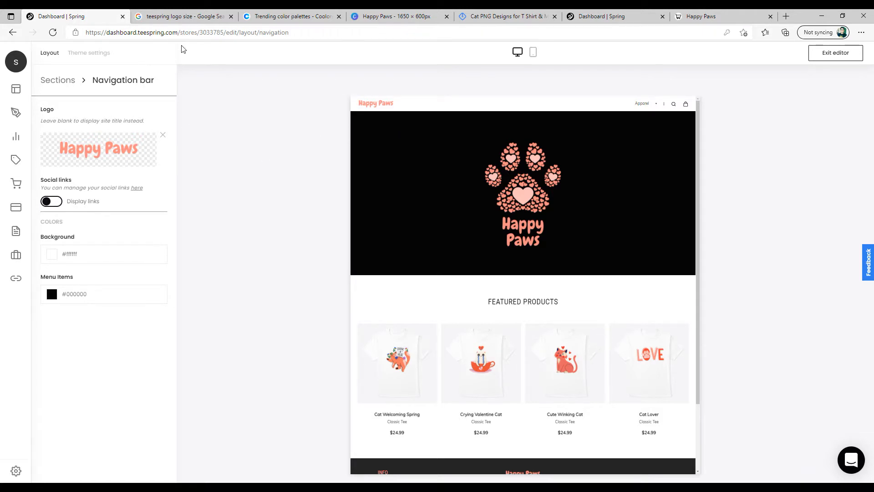
left_click(166, 15)
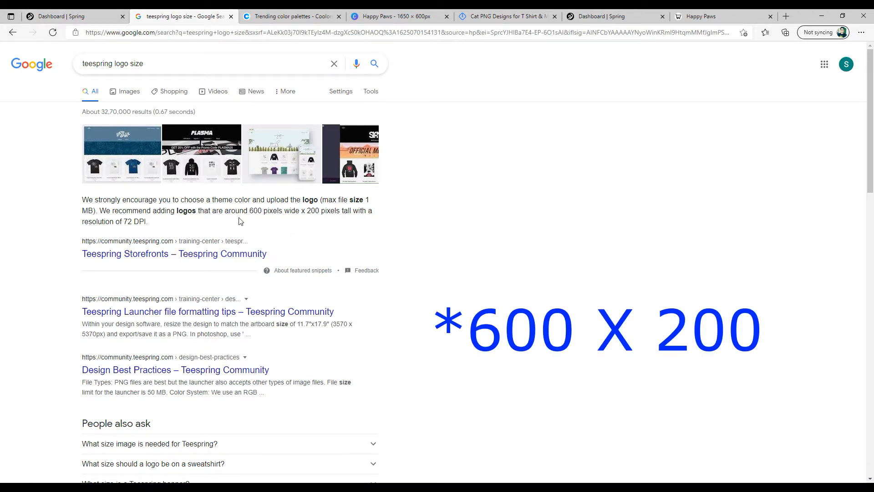
left_click(97, 14)
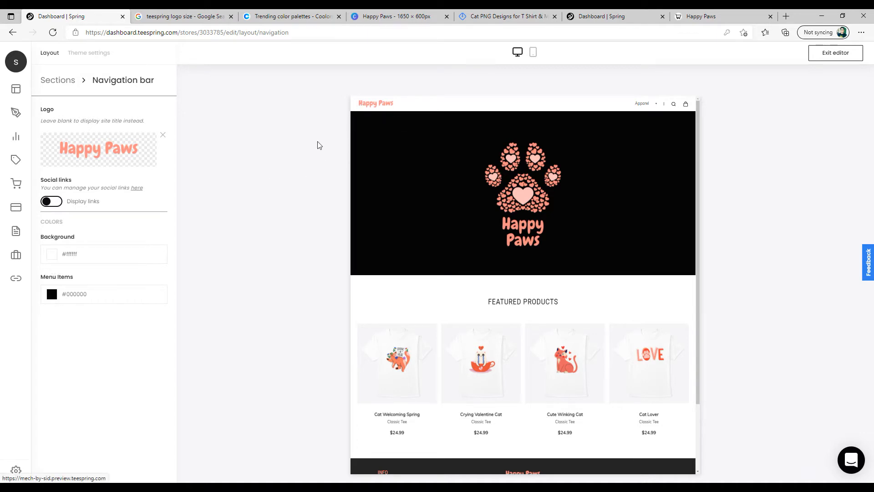
Try black as the navigation bar's background colour.
left_click(57, 258)
left_click_drag(105, 307, 35, 344)
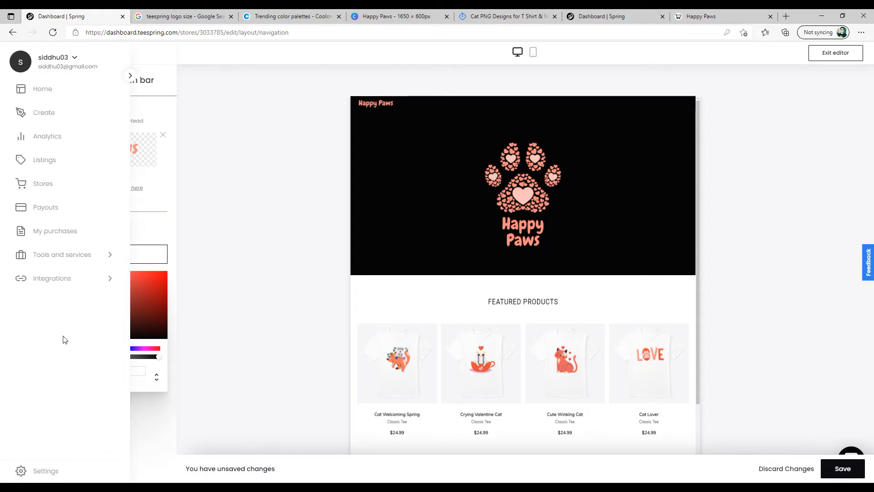
left_click(435, 200)
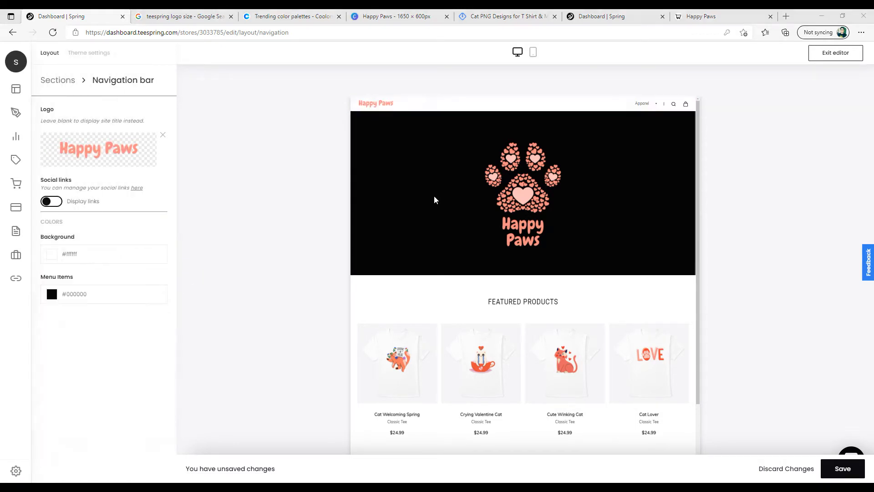
Preview the Apparel submenu and try out the navigation bar's menu item colour and social links display.
mouse_move(654, 104)
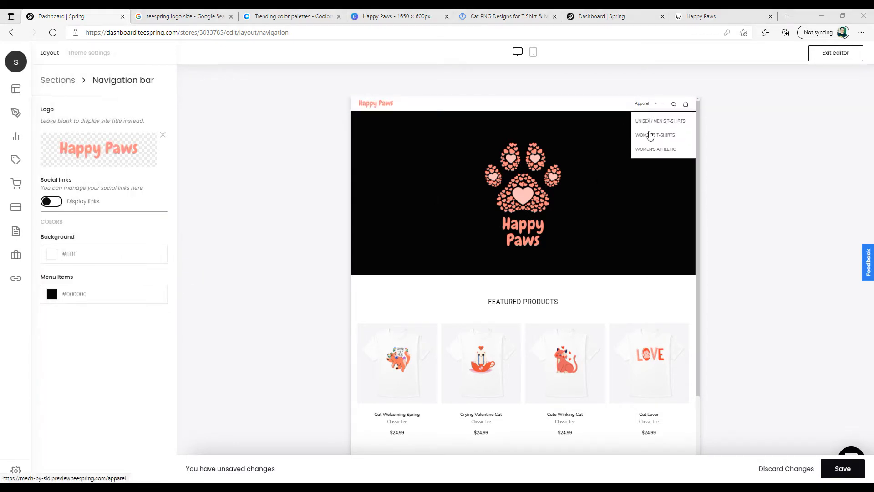
left_click(71, 298)
left_click_drag(64, 343, 39, 378)
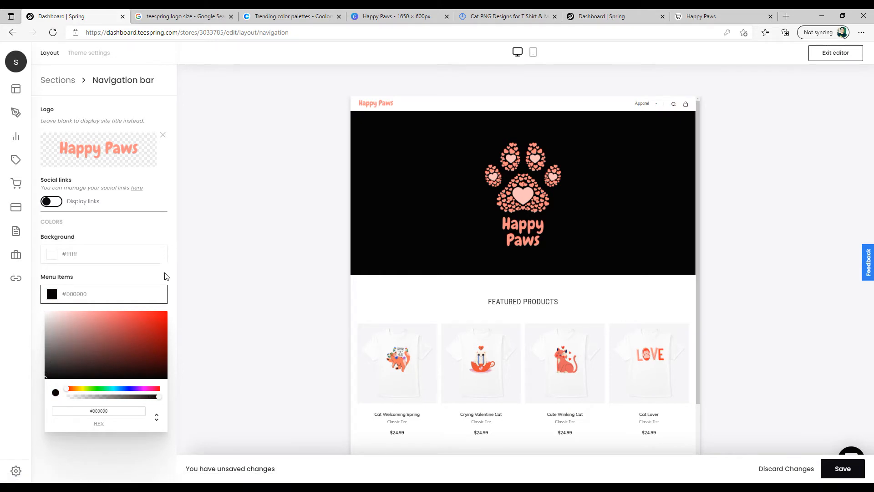
left_click(200, 267)
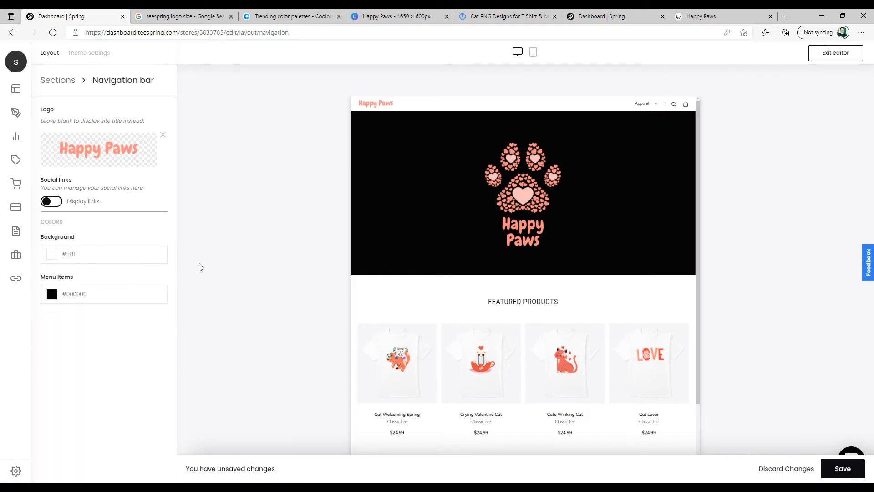
left_click(56, 203)
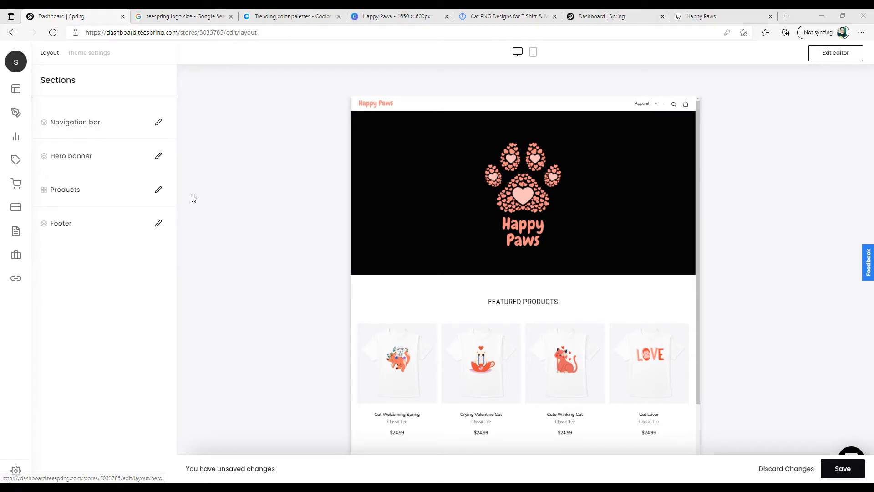
Compare the hero banner's Default and Advanced modes, keep Default, and open the background image template guide.
left_click(158, 159)
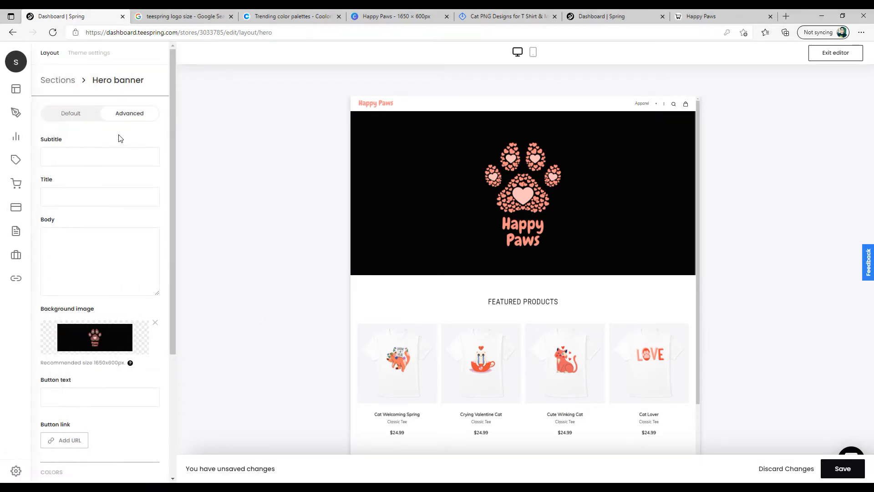
left_click(83, 120)
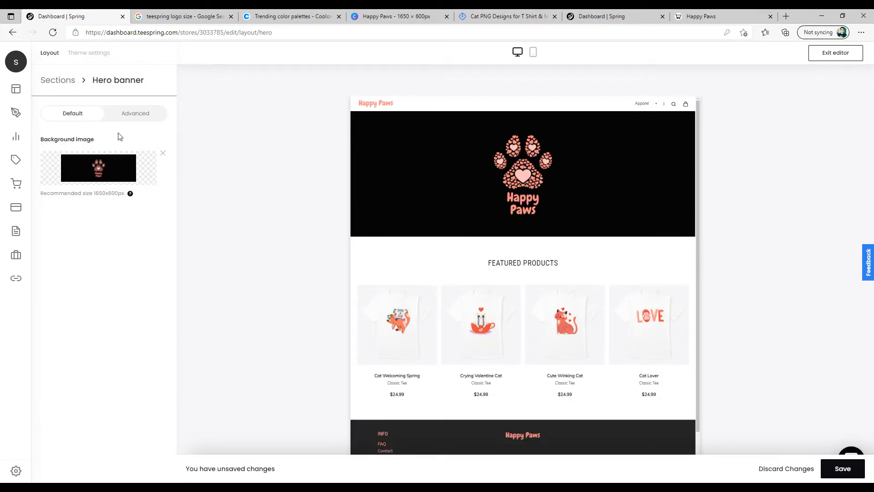
left_click(133, 115)
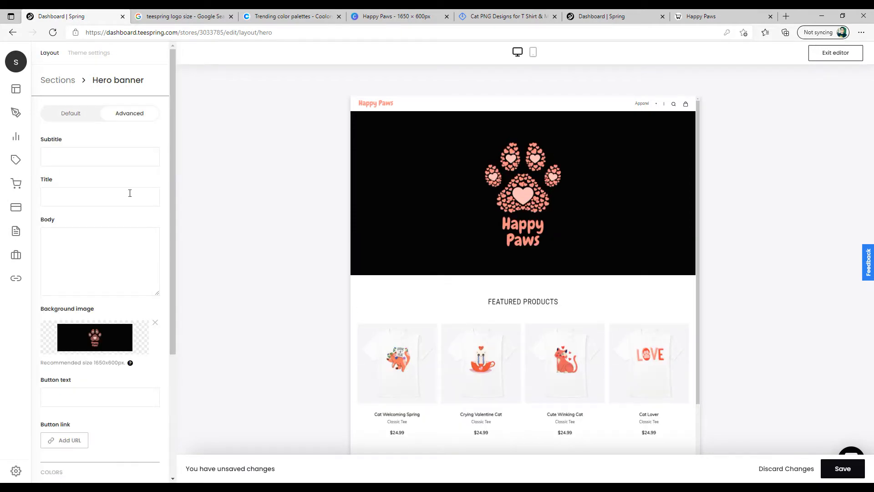
left_click(84, 117)
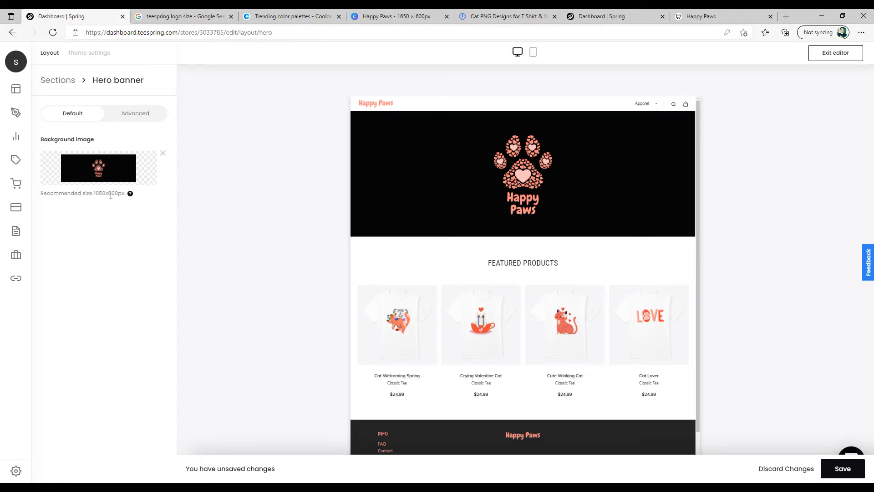
mouse_move(131, 197)
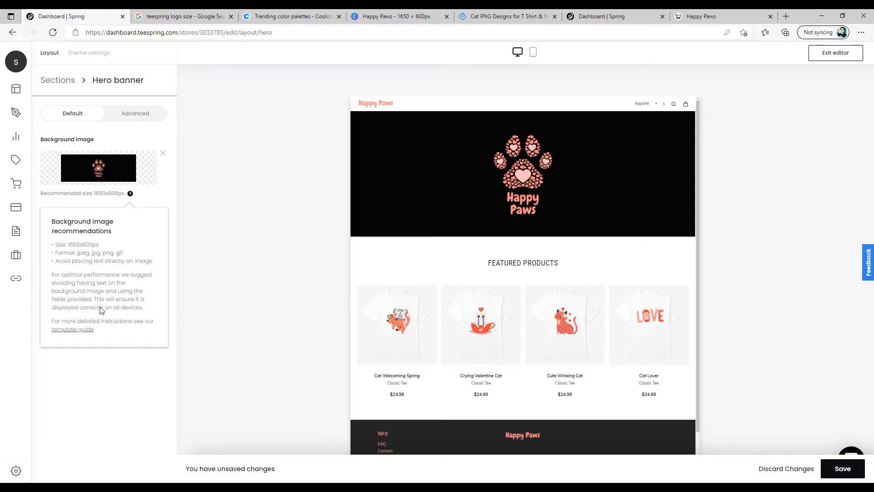
left_click(74, 330)
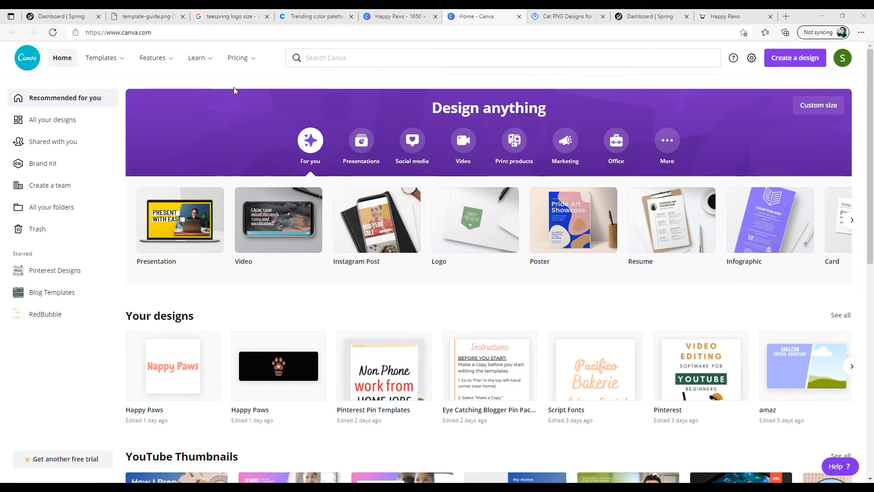
In Canva, create a new design with the recent custom size 1650 x 600 px.
left_click(789, 62)
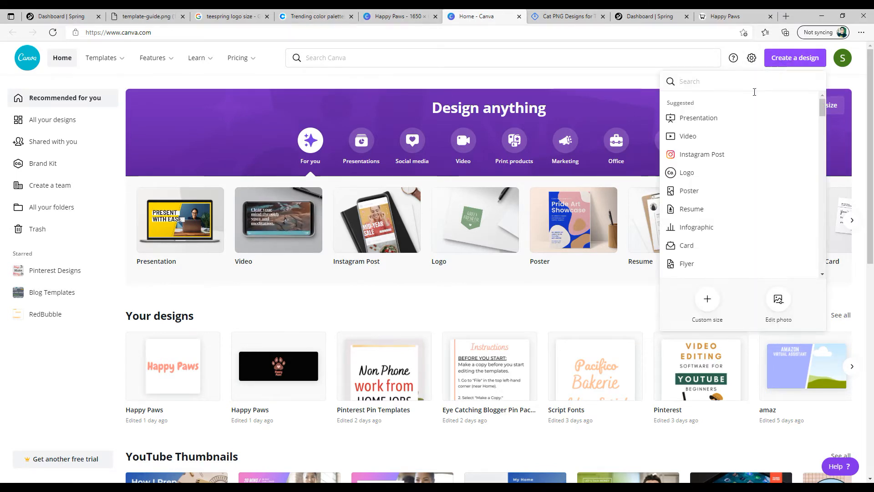
left_click(707, 301)
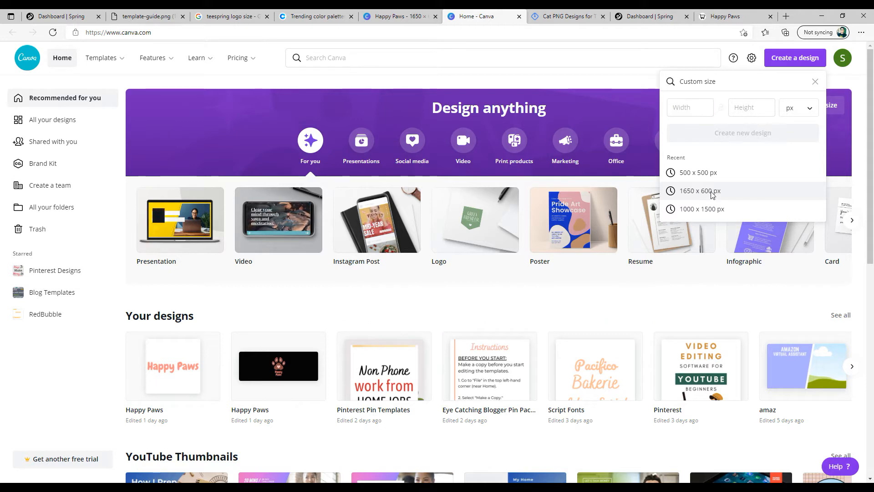
left_click(714, 193)
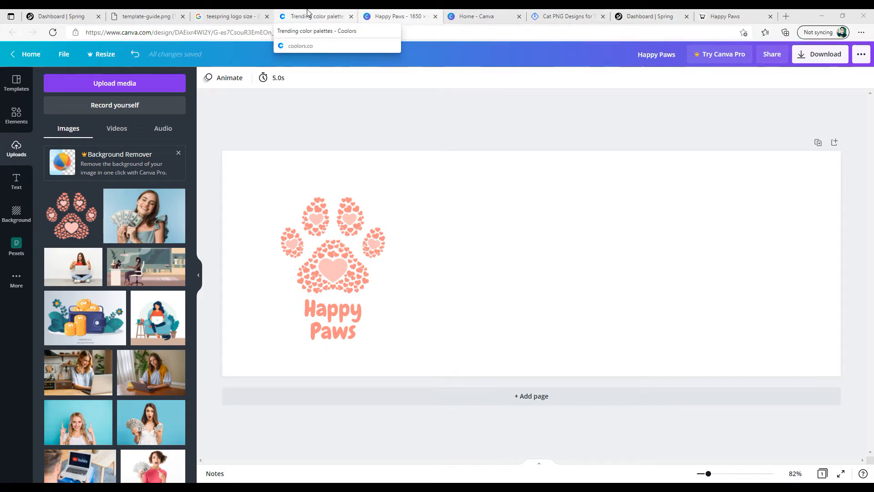
Browse the cat PNG merch designs on Vexels.
left_click(567, 15)
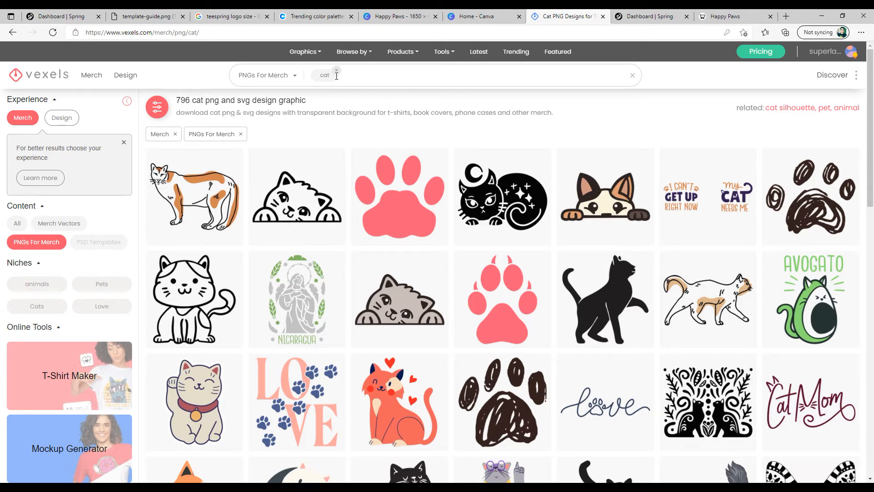
scroll(452, 212, "down", 10)
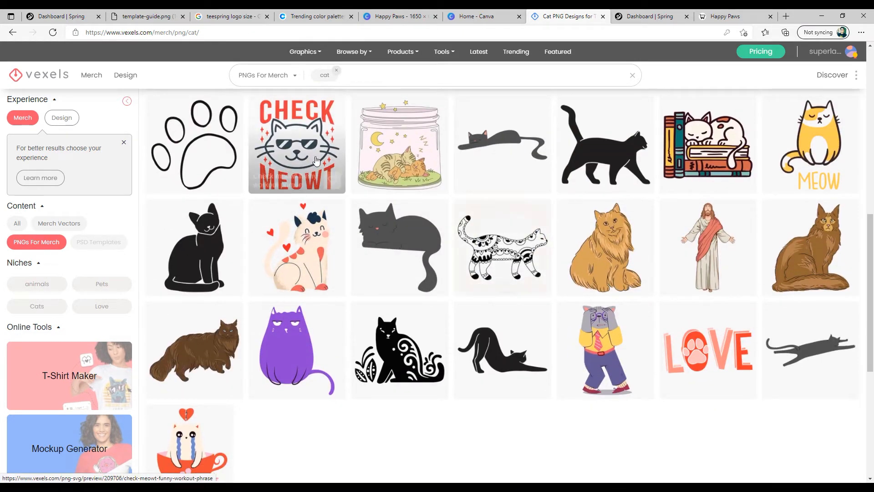
scroll(385, 327, "up", 6)
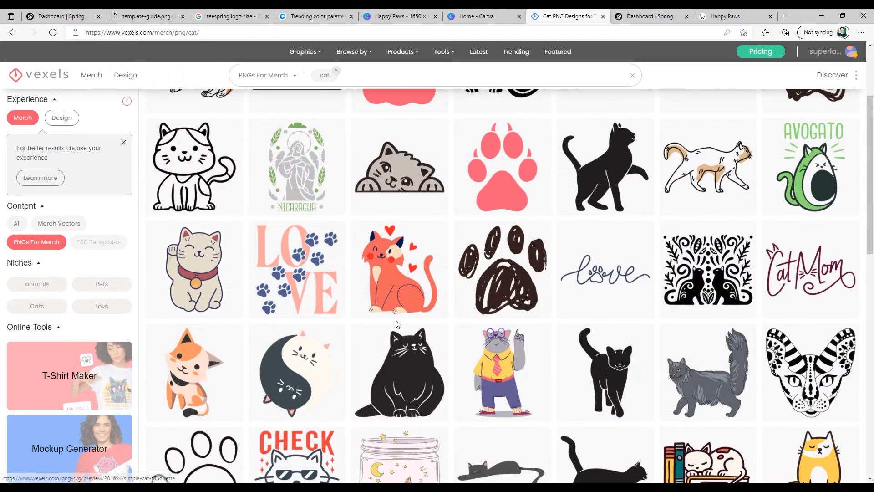
scroll(375, 288, "up", 3)
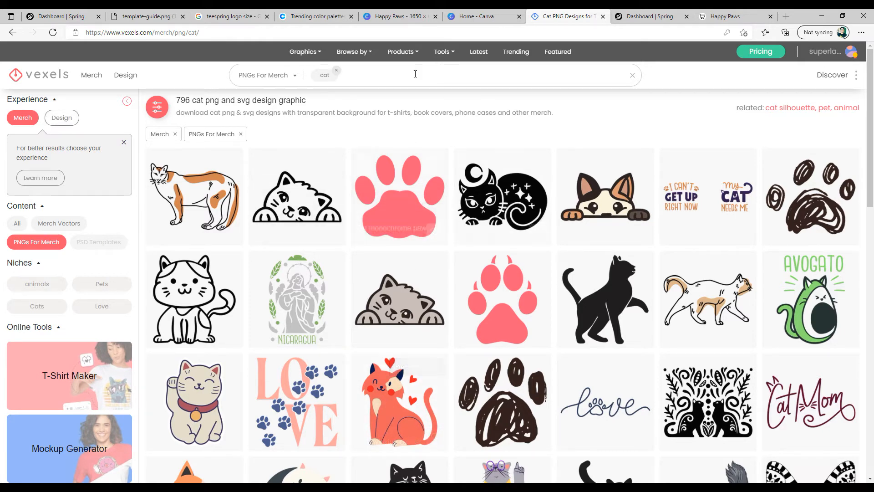
In Canva's 1650 x 600 px Happy Paws design, move the grouped paw and text logo to the banner's centre.
left_click(463, 17)
left_click(421, 15)
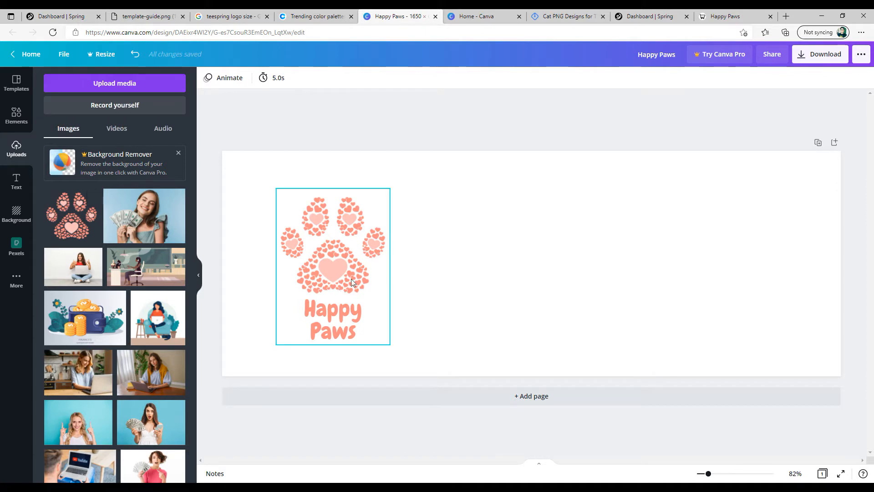
left_click(328, 316)
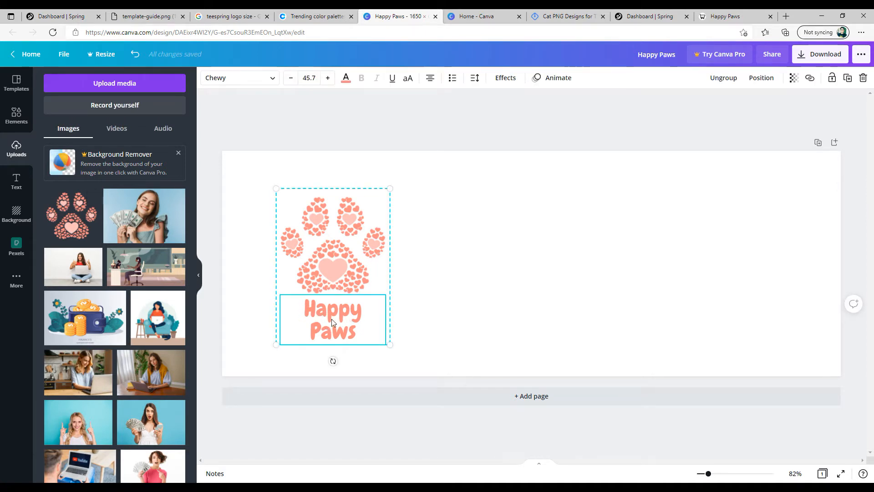
left_click(454, 208)
left_click_drag(328, 257, 524, 253)
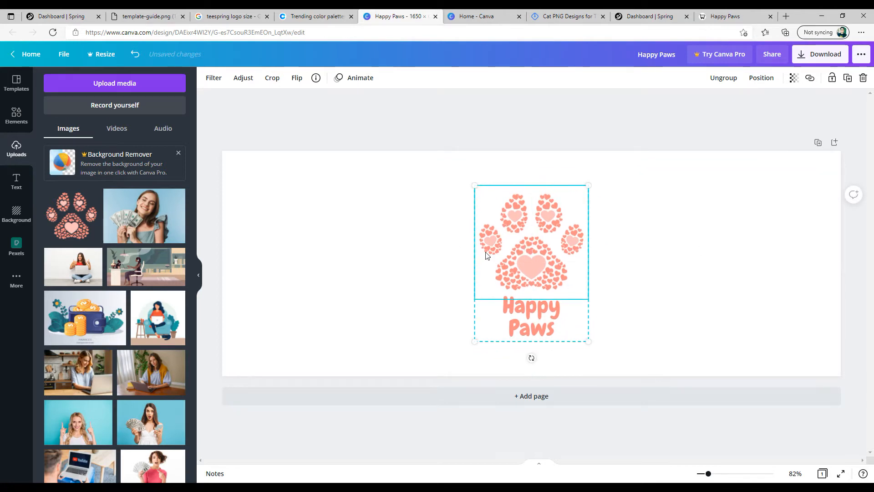
left_click(363, 183)
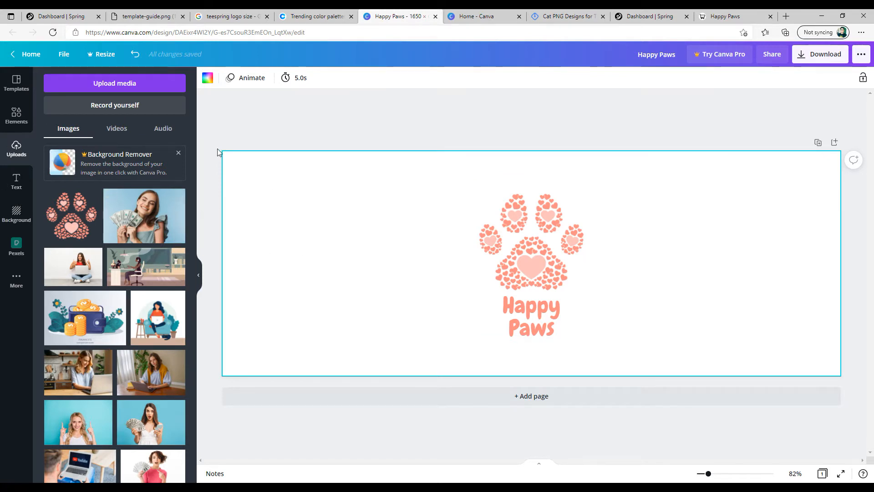
Add the recently used square shape to the banner and stretch it to cover the whole page.
left_click(9, 124)
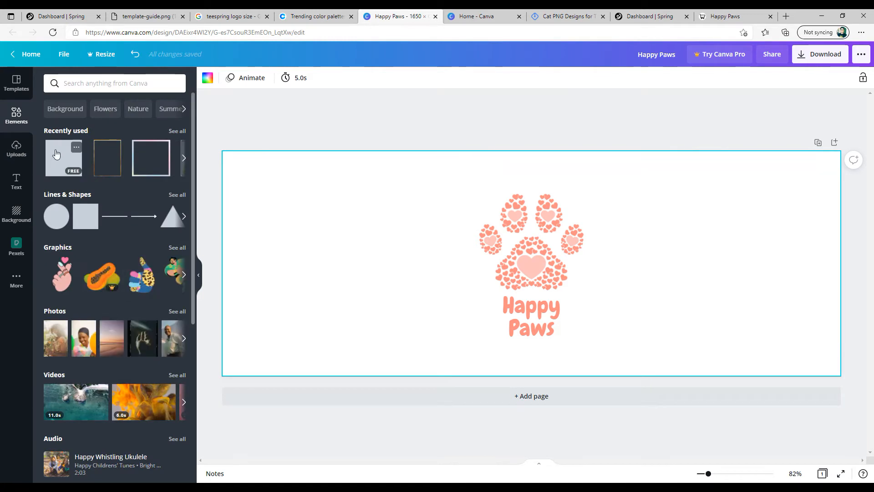
left_click(64, 158)
left_click_drag(470, 265, 222, 266)
left_click_drag(594, 264, 840, 281)
left_click_drag(533, 203, 530, 151)
left_click_drag(527, 327, 530, 376)
Send the square backward behind the Happy Paws logo and fill it with the default black.
left_click(745, 79)
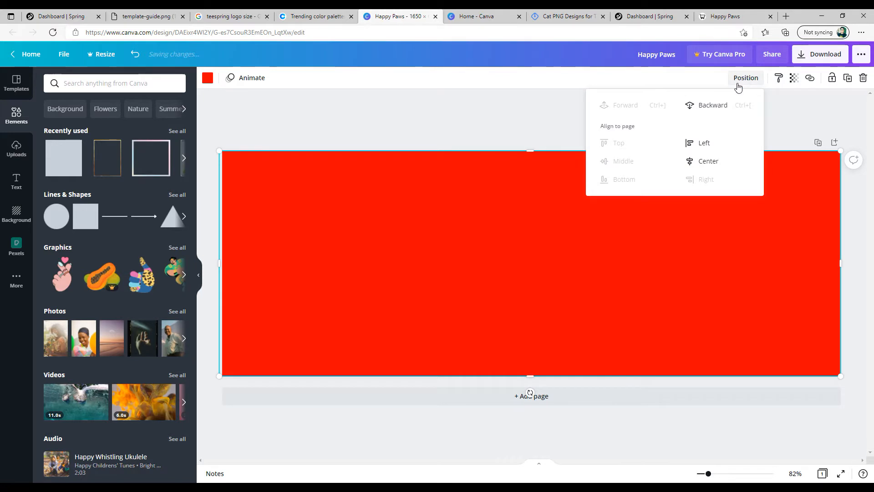
left_click(699, 104)
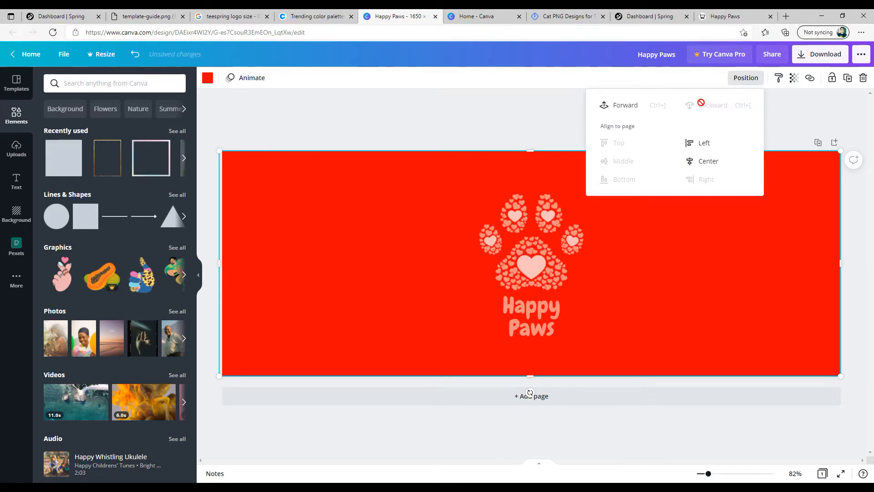
left_click(328, 162)
left_click(208, 78)
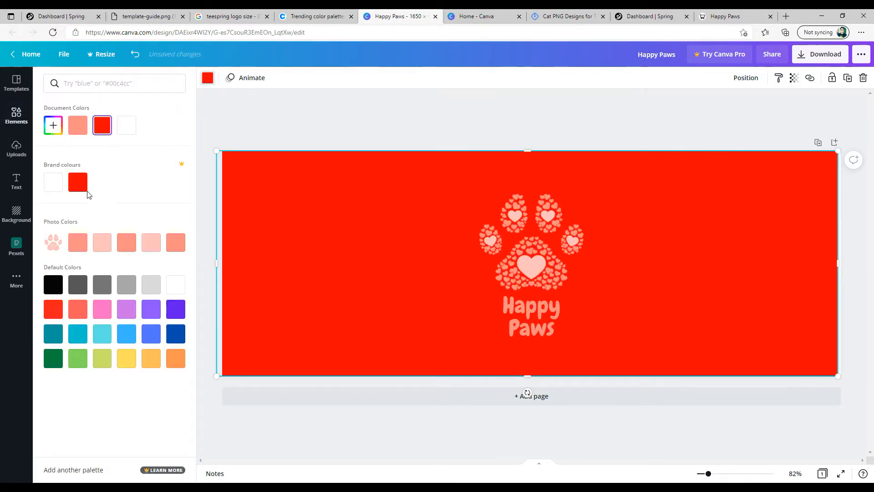
left_click(53, 285)
key("Escape")
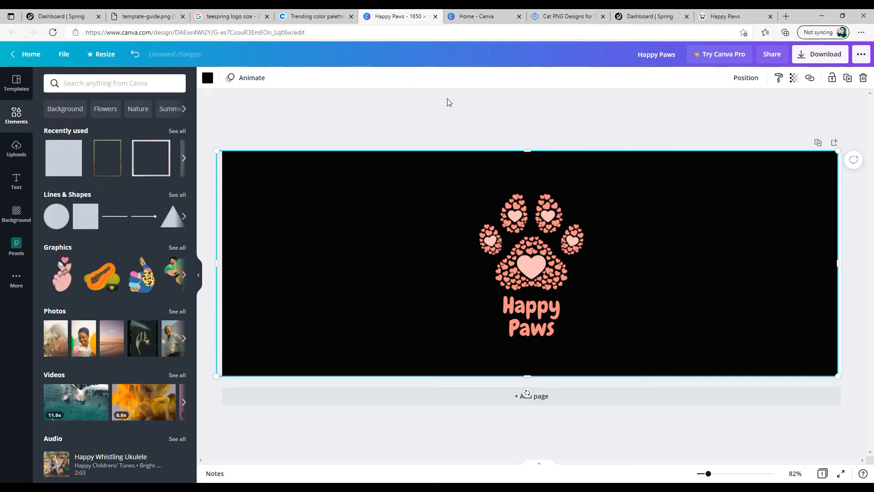
Switch to Coolors, browse the trending color palettes and compare them with the Teespring store's colors.
left_click(326, 14)
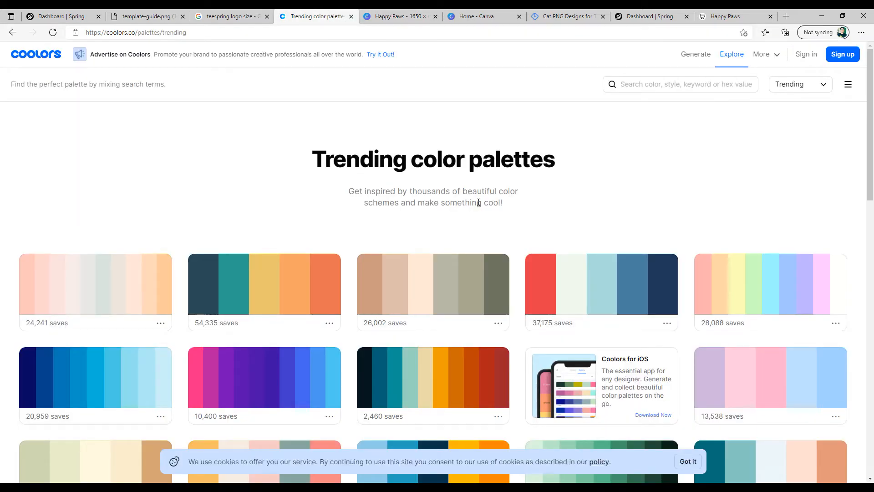
scroll(1, 179, "down", 4)
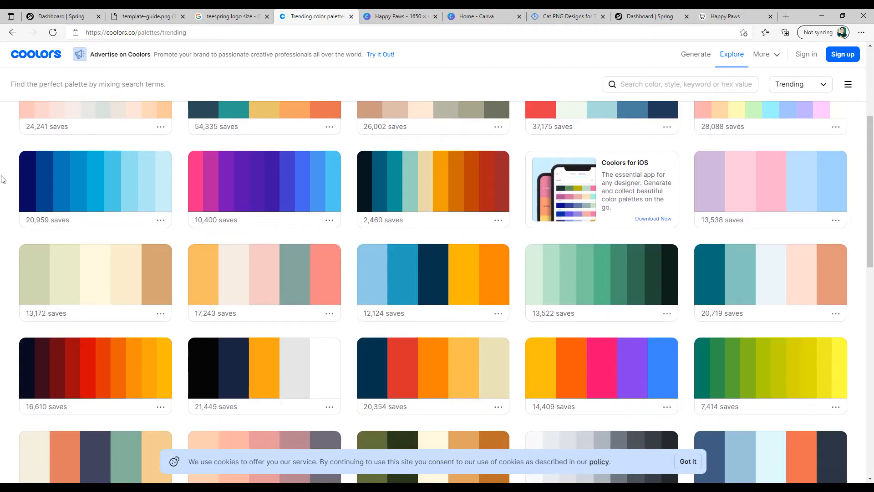
scroll(27, 178, "up", 4)
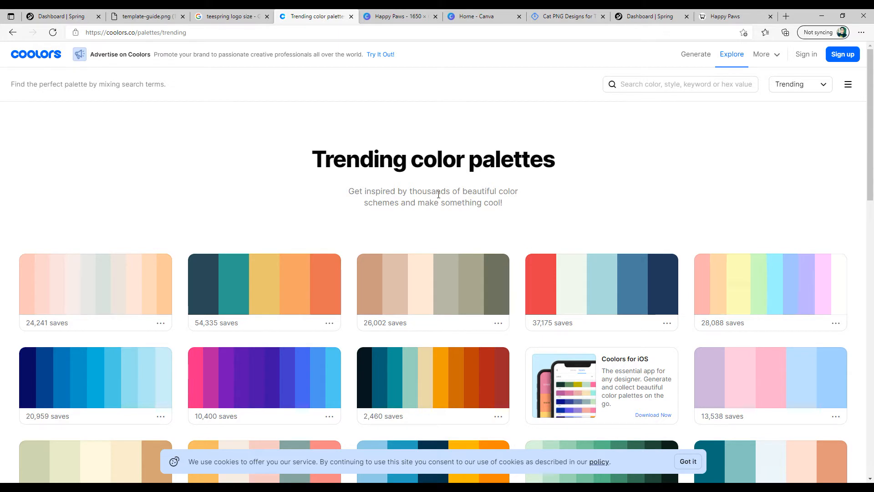
left_click(73, 15)
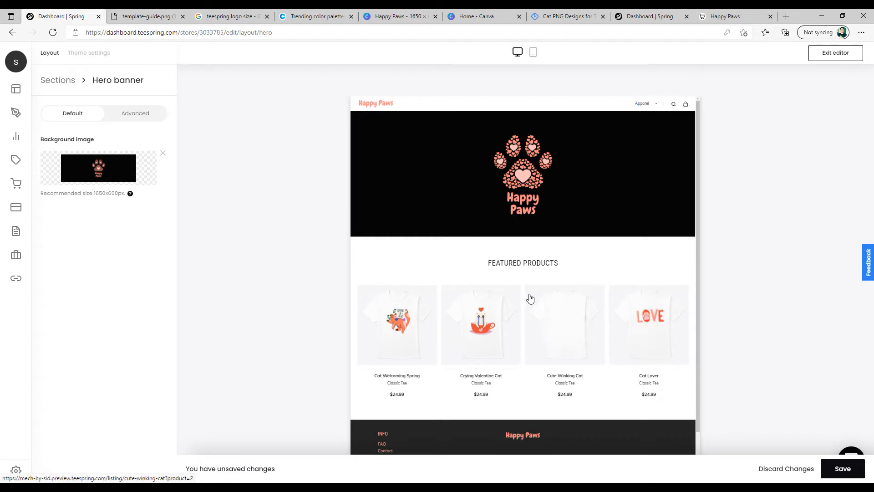
left_click_drag(321, 12, 152, 14)
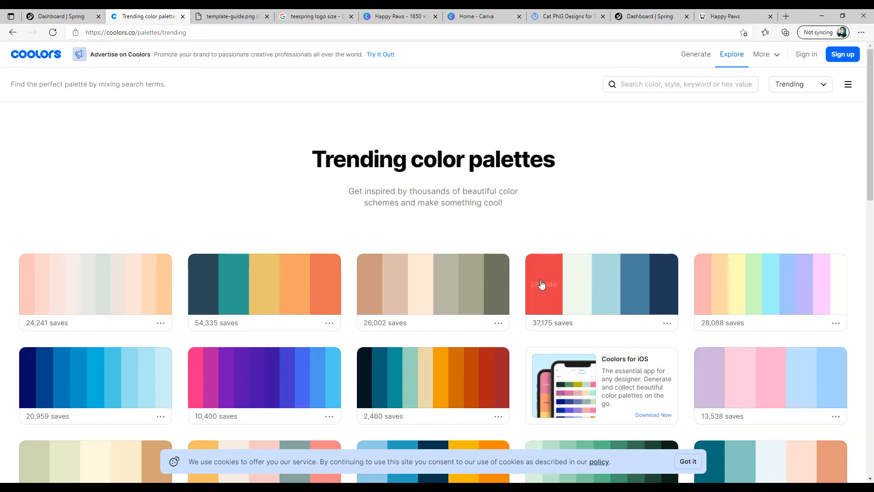
left_click(51, 16)
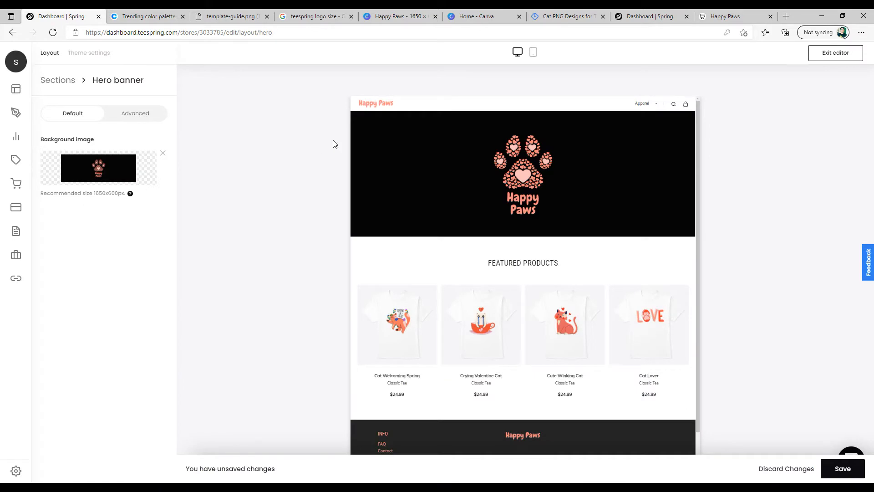
left_click(146, 16)
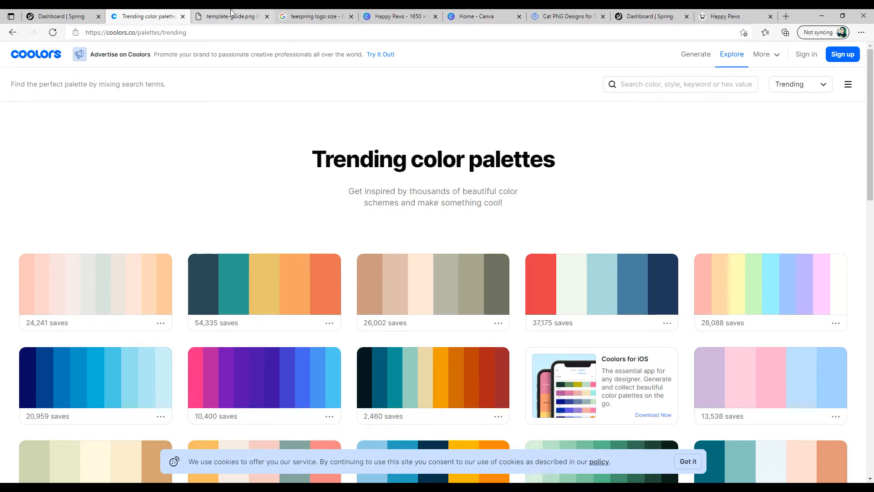
left_click(507, 13)
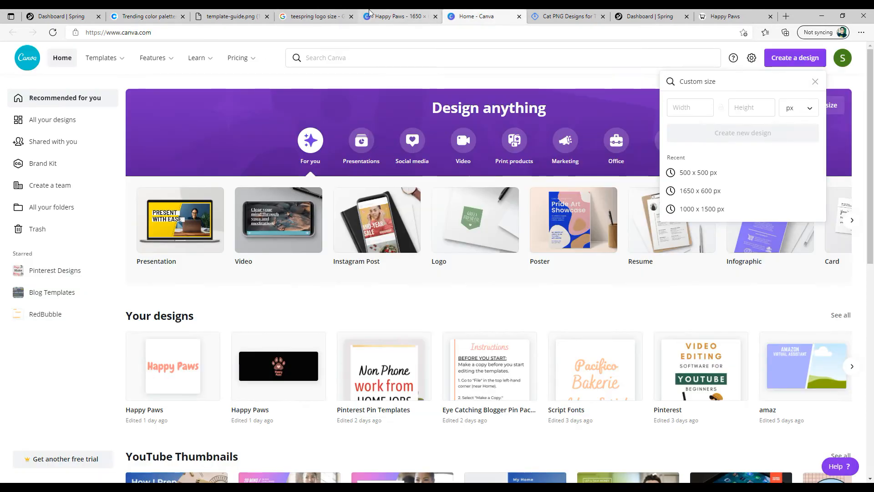
Back in Canva's Happy Paws banner, add the uploaded safe zone guide image and scale it over the whole page.
left_click(396, 16)
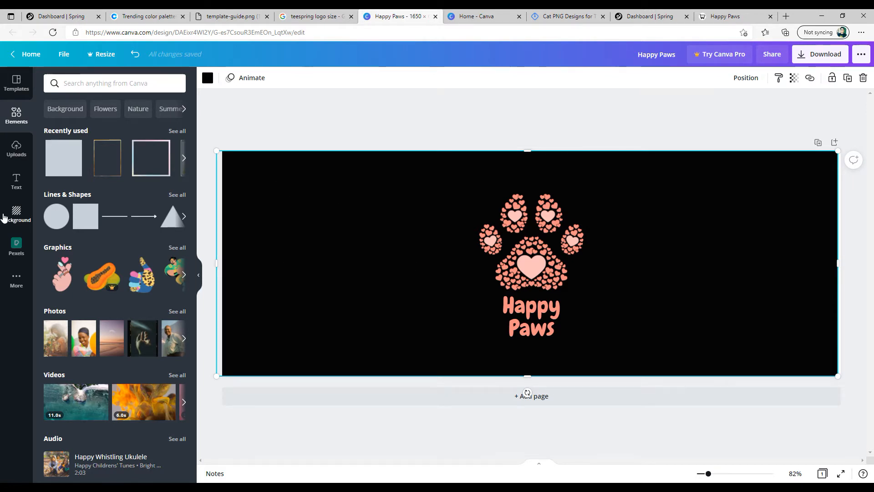
left_click(5, 154)
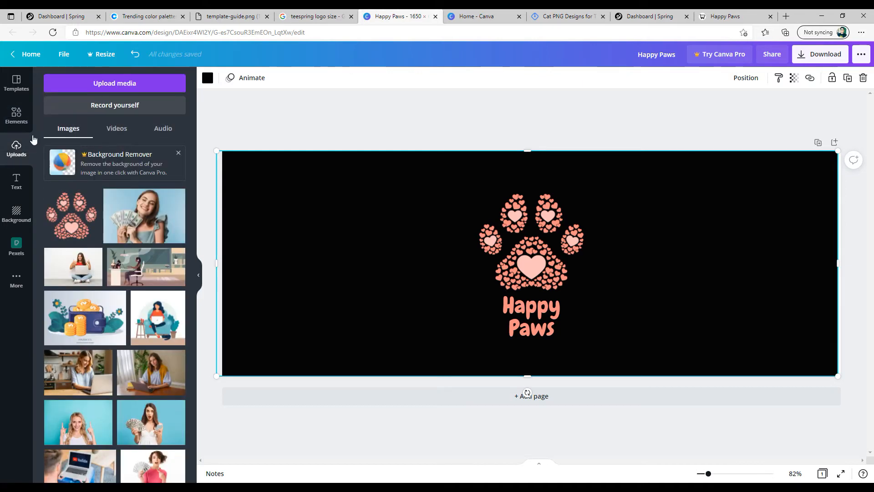
scroll(107, 228, "down", 5)
scroll(108, 229, "down", 3)
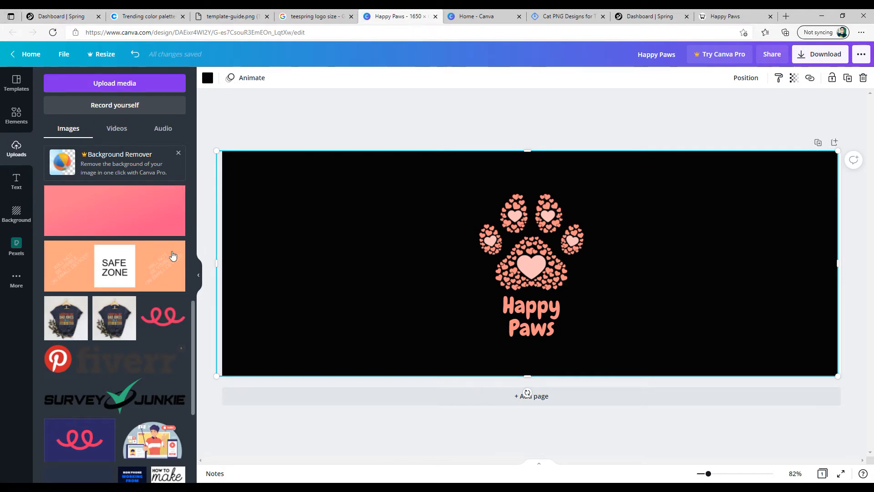
left_click(90, 267)
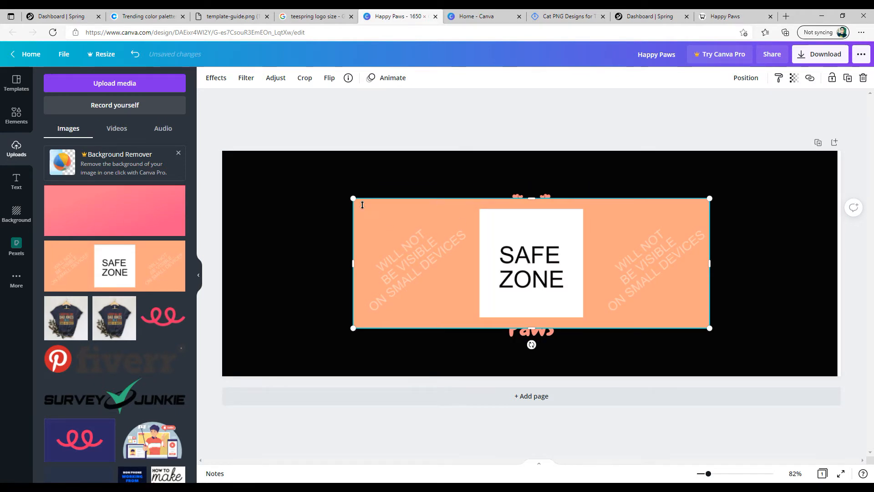
mouse_move(531, 185)
left_mouse_down()
mouse_move(532, 144)
mouse_move(531, 181)
left_mouse_up()
left_click_drag(525, 214, 381, 213)
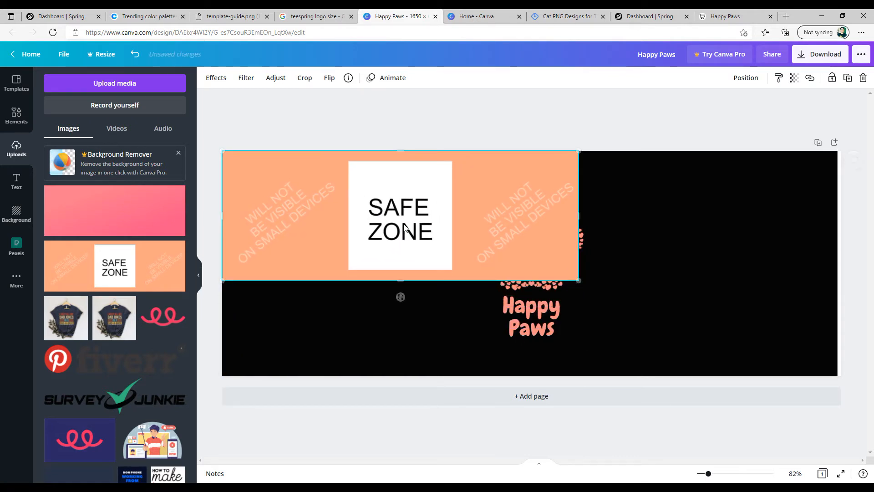
left_click_drag(579, 281, 839, 375)
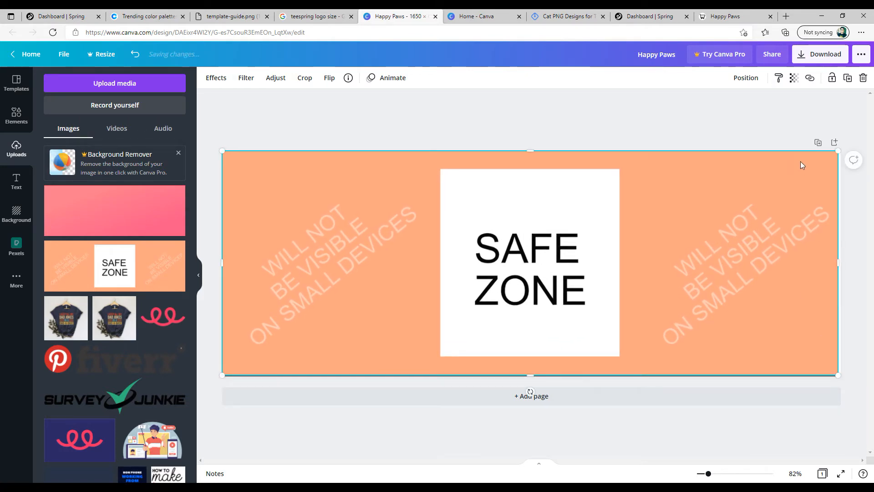
Vary the safe zone guide's transparency through 11, 0 and 35 to check the logo's placement against it.
left_click(794, 78)
left_click_drag(763, 113, 713, 114)
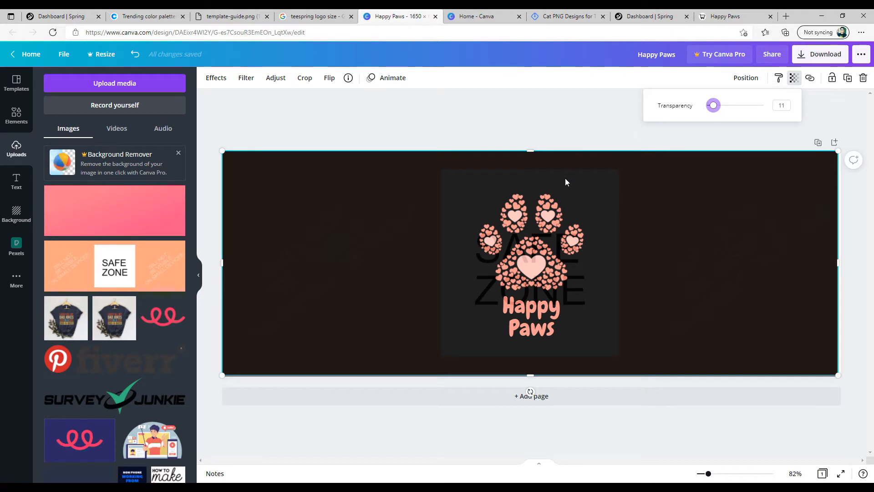
left_click_drag(713, 105, 706, 105)
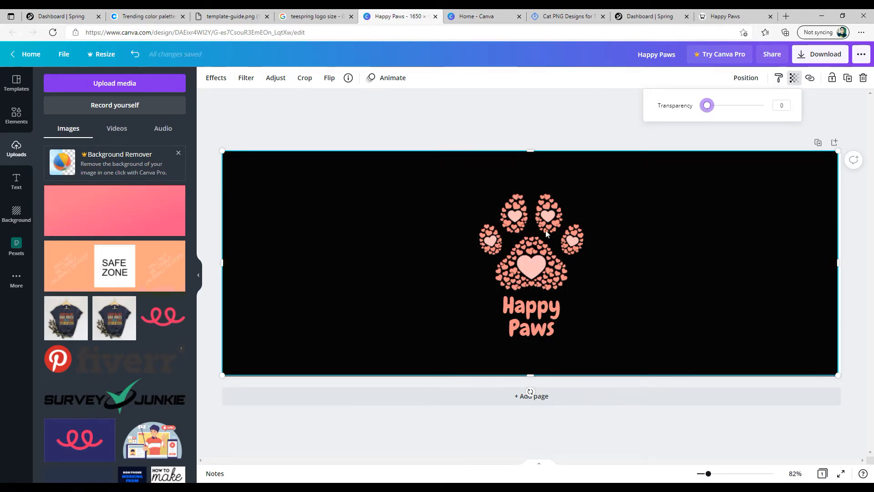
left_click_drag(708, 105, 726, 106)
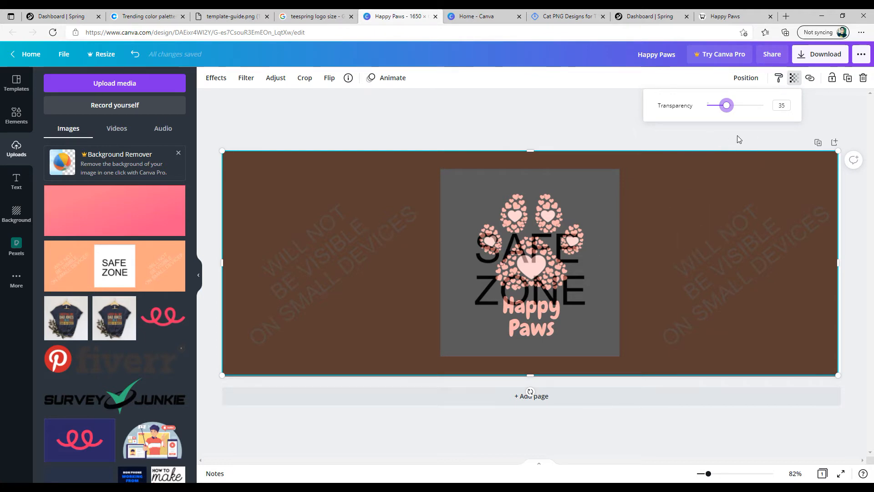
Restore the safe zone guide to full opacity and delete it from the banner.
left_click_drag(727, 105, 774, 113)
left_click(771, 269)
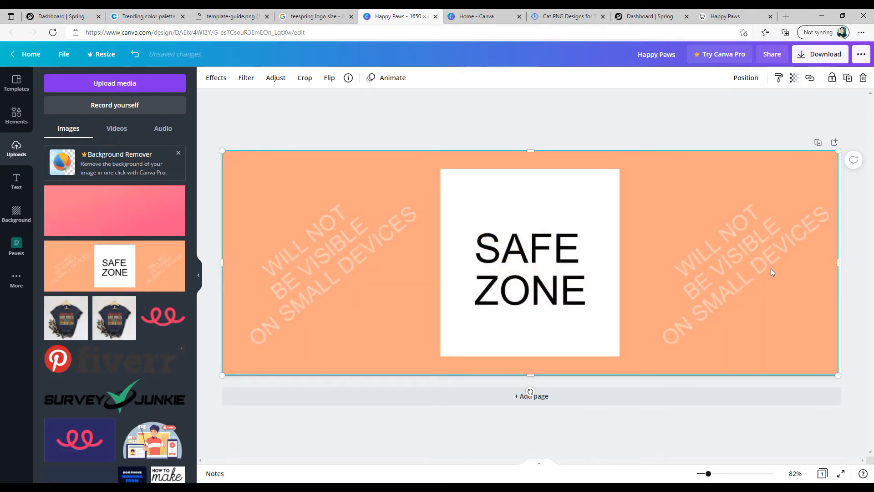
key("Delete")
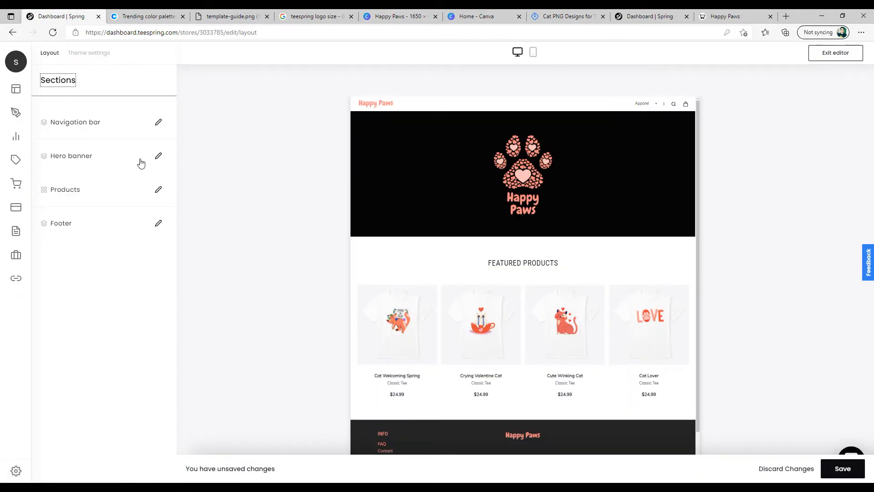
In the Teespring store editor, change the hero banner's background image to the Happy Paws Banner file.
left_click(158, 158)
mouse_move(82, 177)
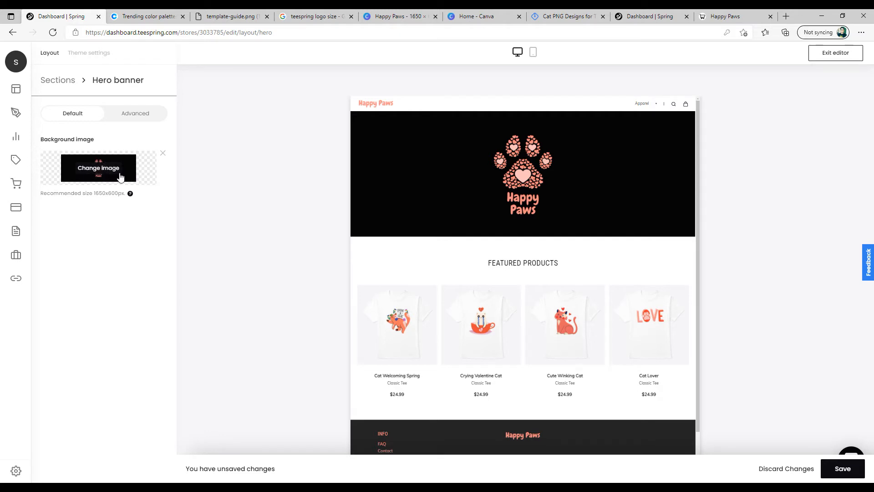
left_click(80, 170)
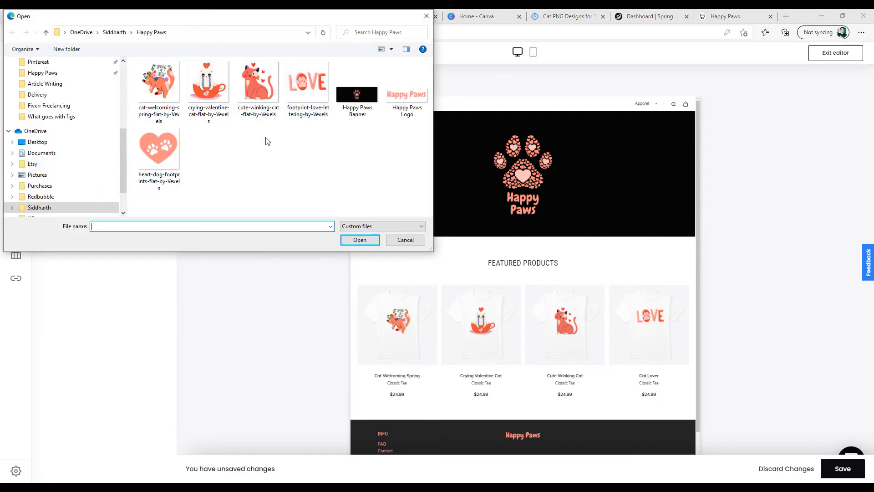
left_click(365, 100)
left_click(360, 240)
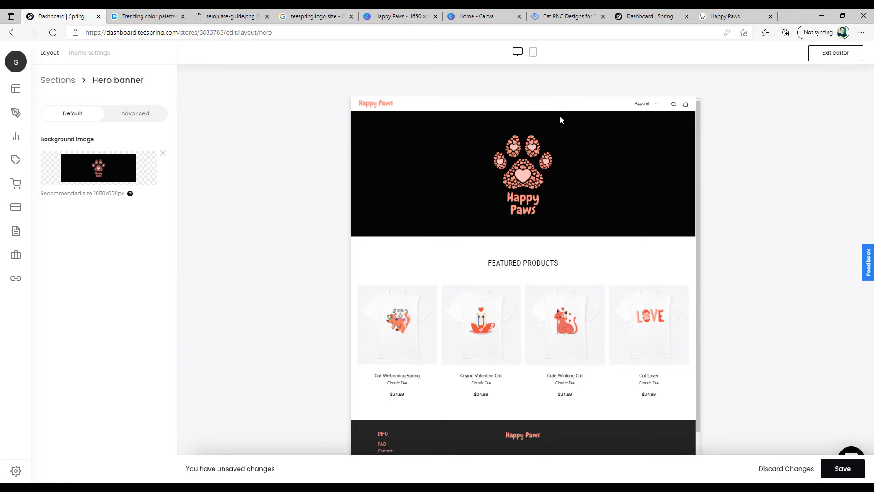
Preview the store on mobile, switch the hero banner to Advanced mode and enter the title "SALE".
left_click(533, 53)
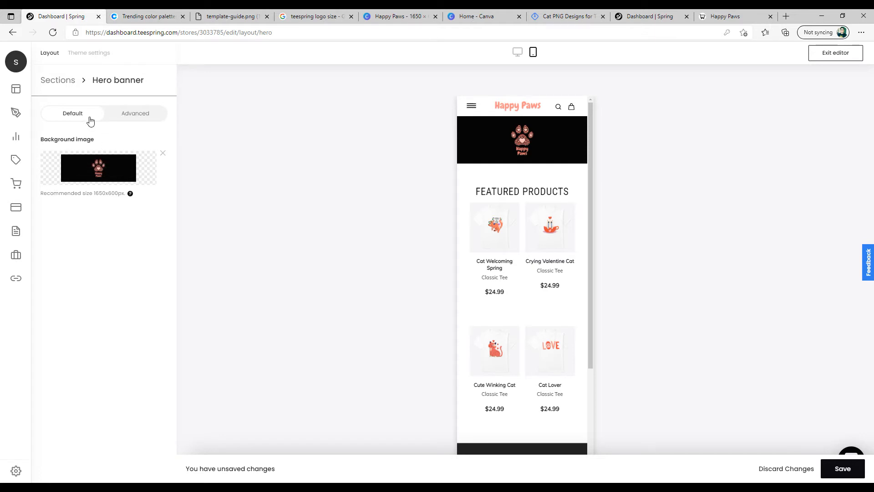
left_click(121, 116)
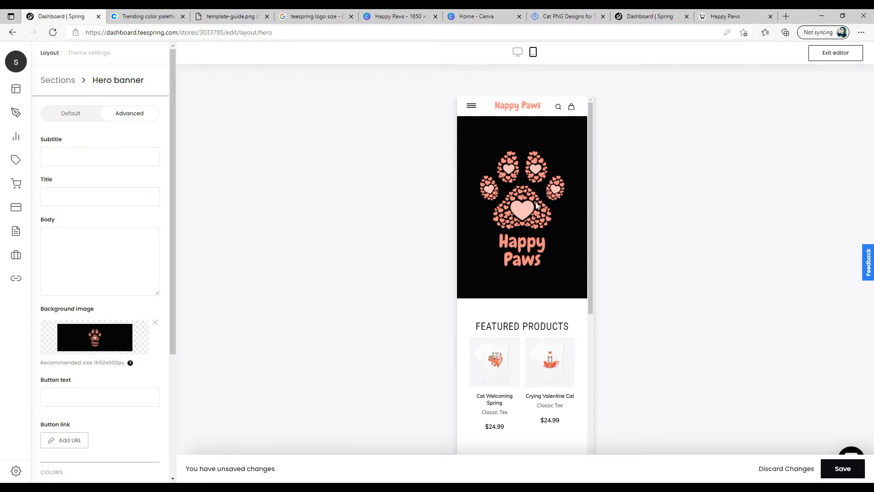
left_click(67, 197)
key("Caps_Lock")
type("SALE")
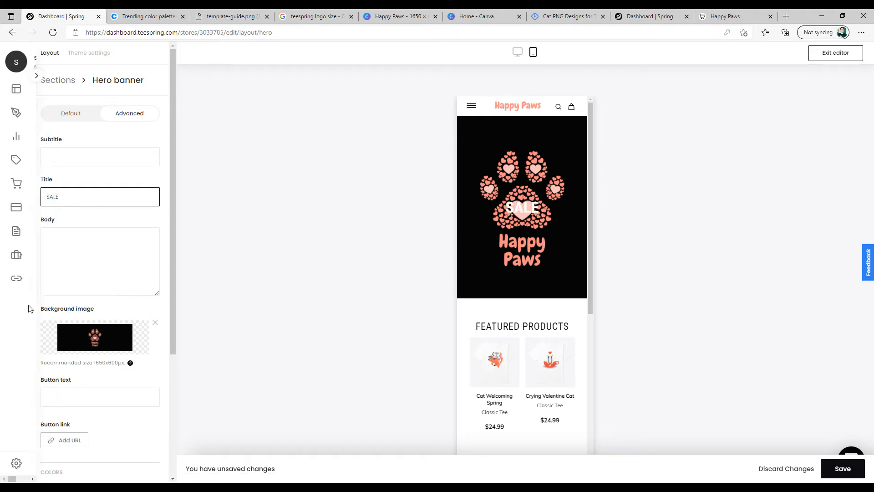
scroll(108, 314, "down", 4)
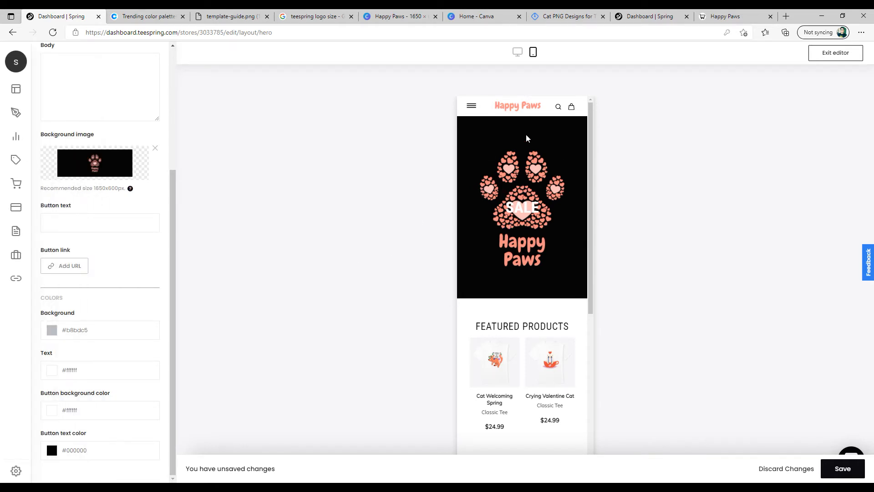
scroll(107, 273, "up", 5)
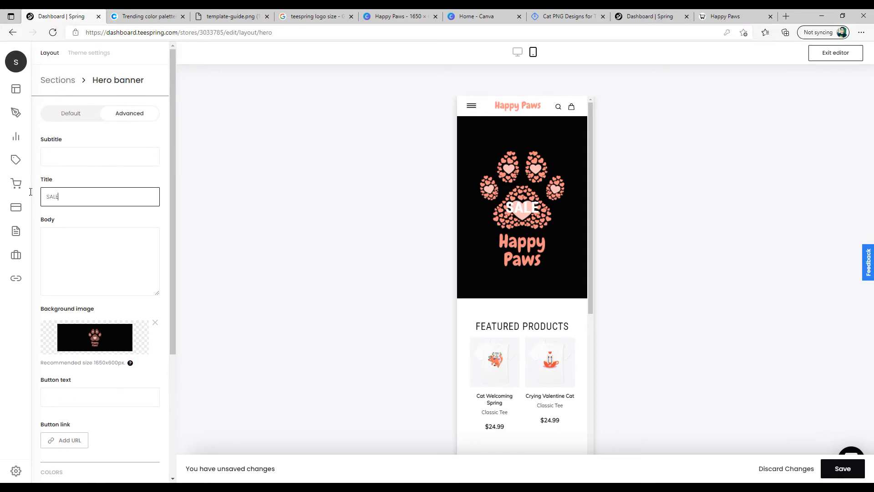
Retype the hero banner's title in lowercase as "sale" and enter the subtitle "school reopening".
key("BackSpace")
type("sa")
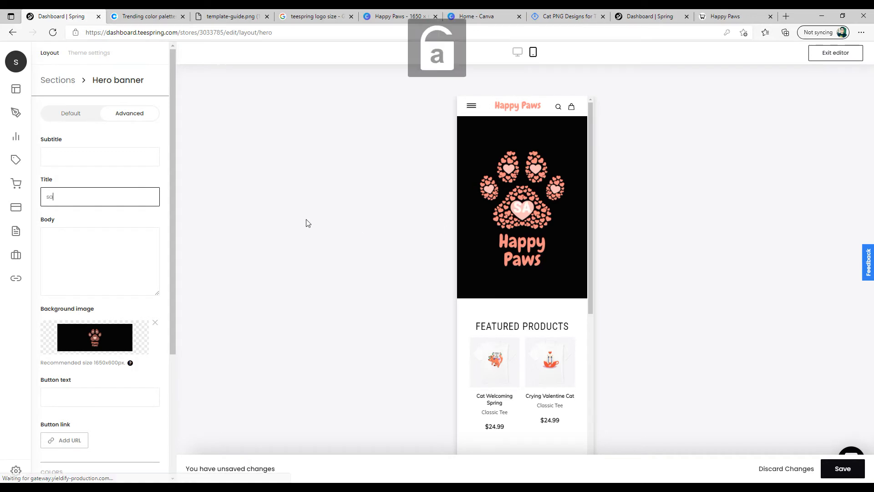
type("le")
left_click(98, 156)
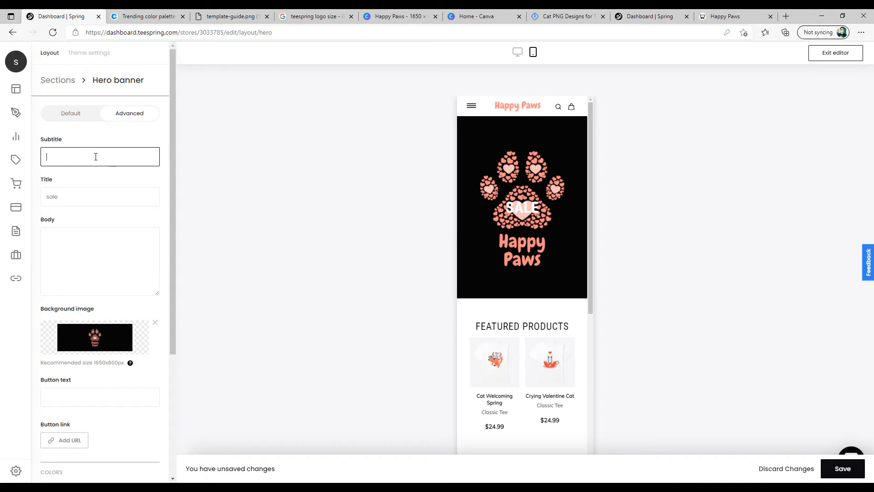
type("school r")
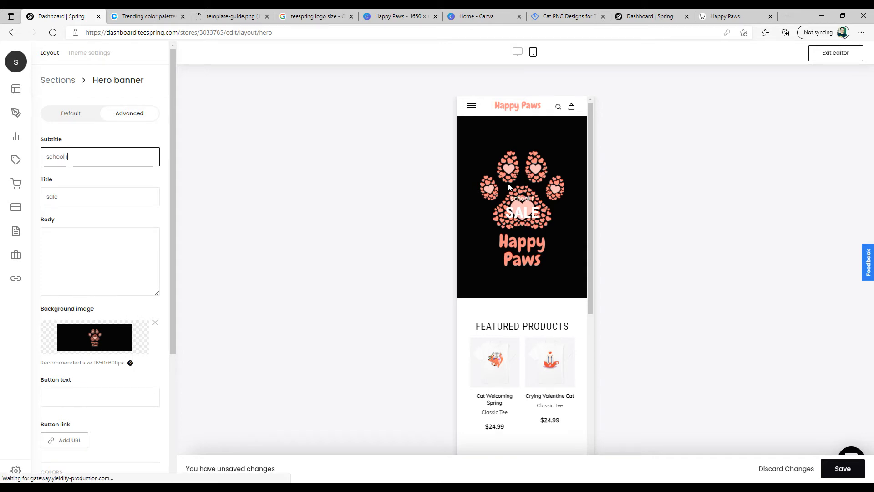
type("eopening")
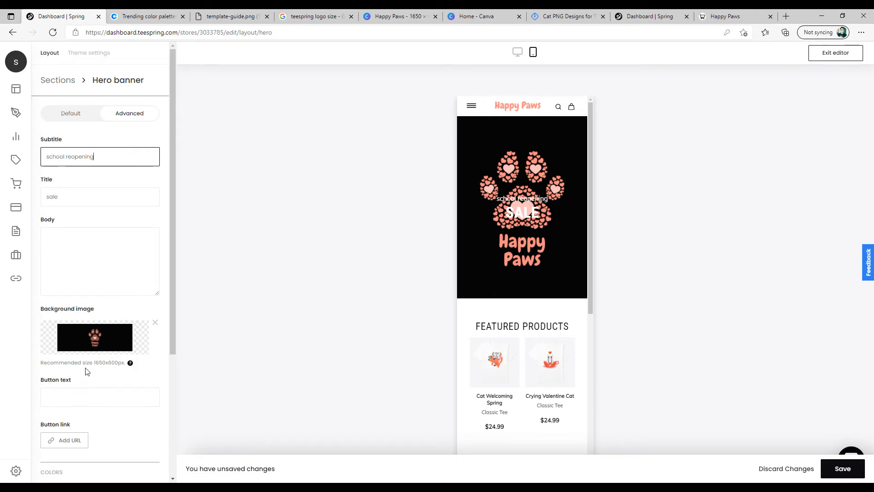
Set the hero banner's button text to "20% Offer".
scroll(73, 328, "down", 3)
left_click(79, 259)
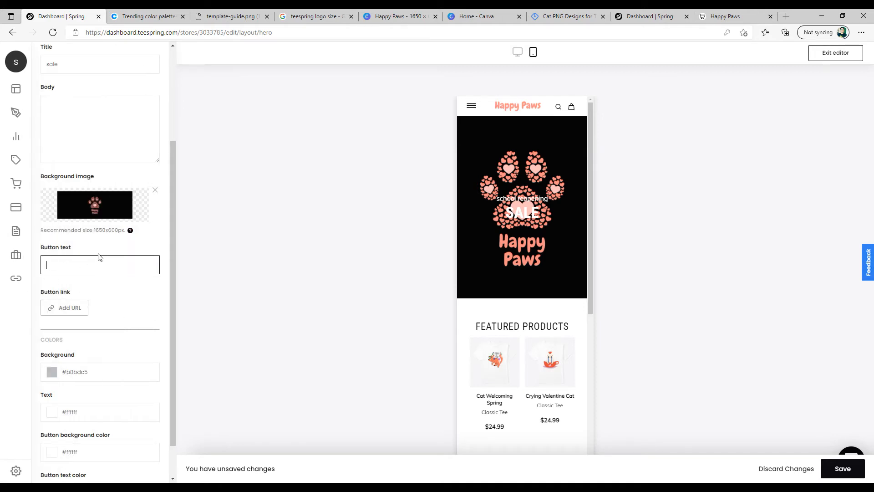
type("2")
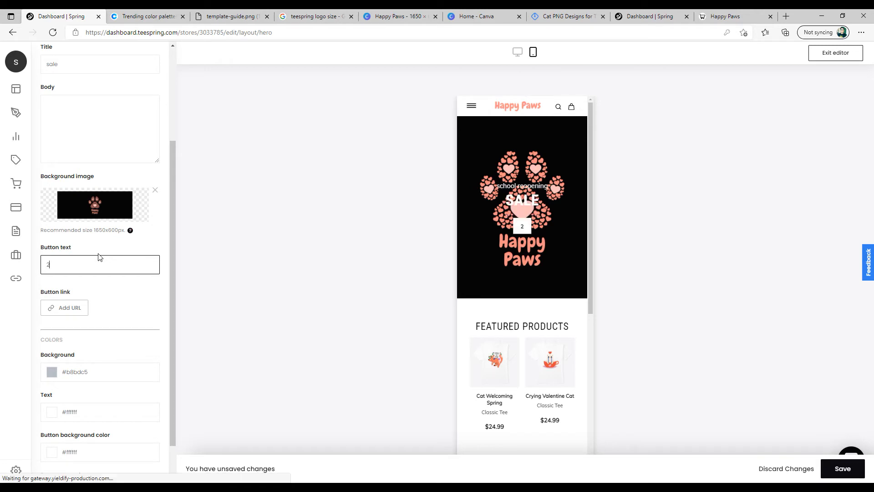
type("0")
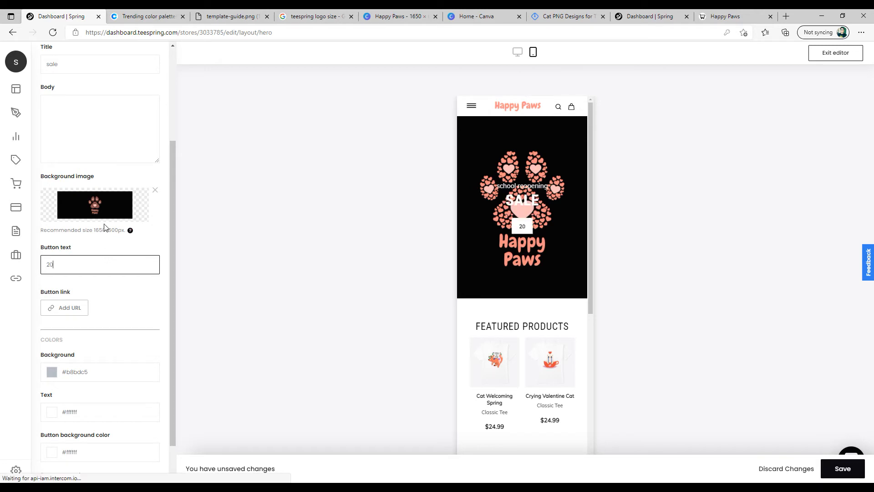
type("% odder")
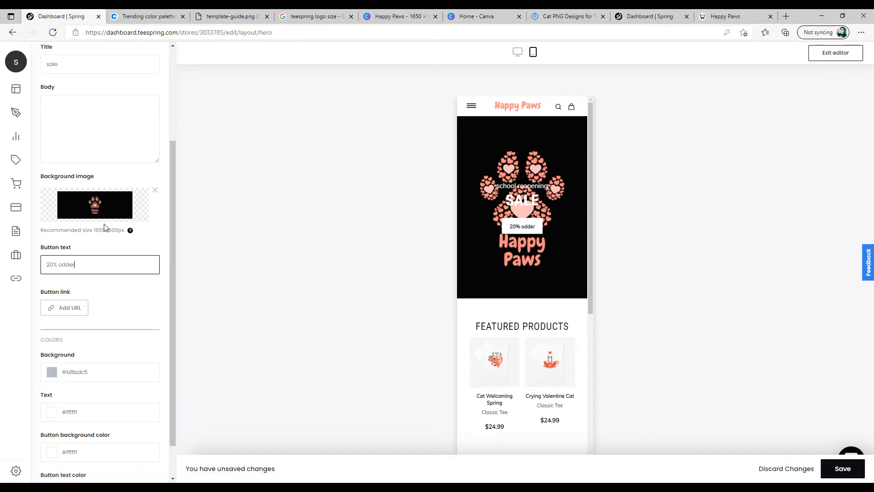
type("d")
key("BackSpace")
key("BackSpace")
key("BackSpace")
type("Offew")
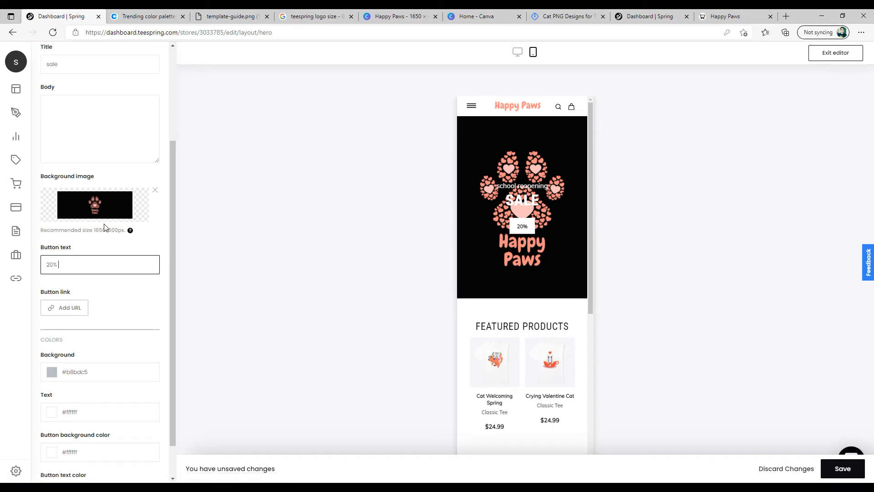
key("BackSpace")
type("r")
Link the hero banner's button to the category "Homepage - Featured products", checking the web address option as well.
left_click(69, 308)
left_click(378, 286)
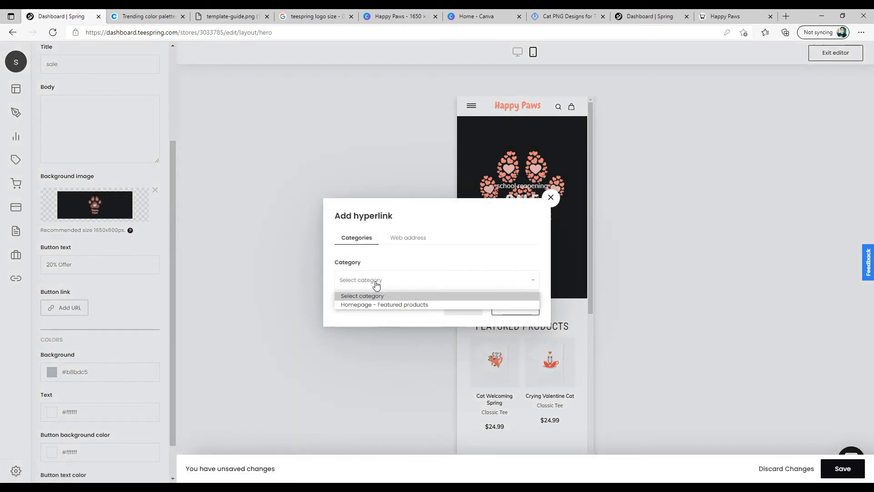
left_click(368, 305)
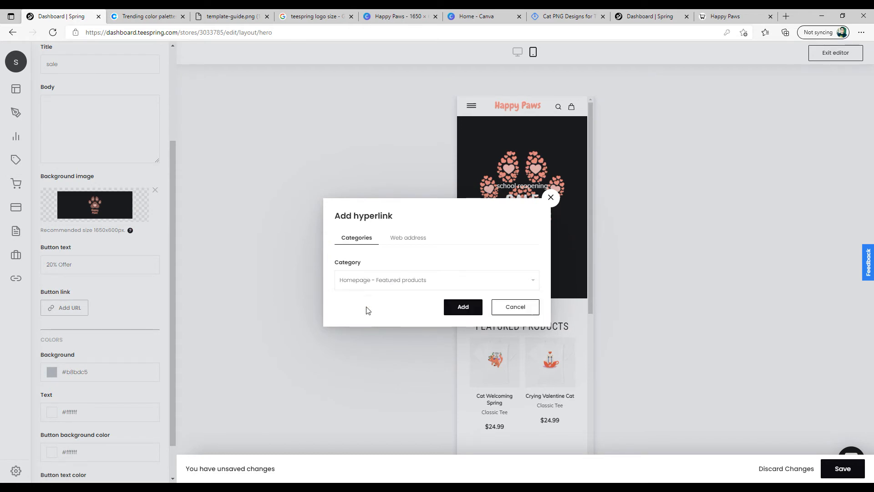
left_click(406, 238)
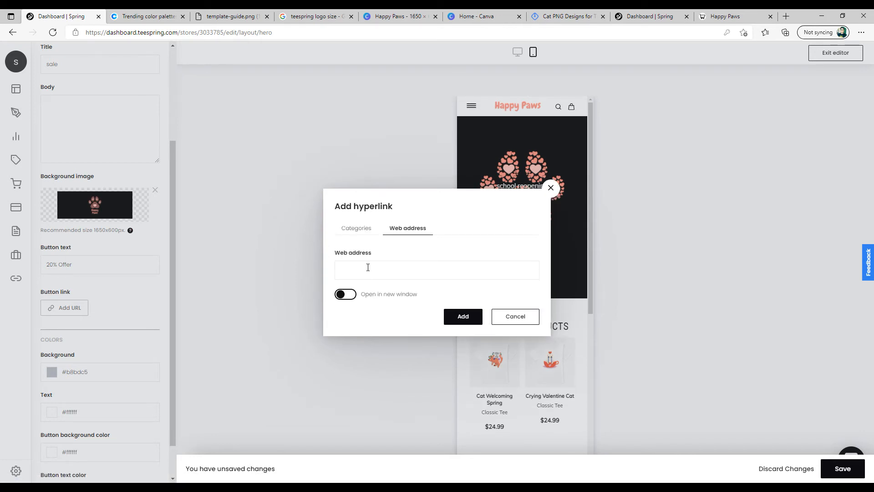
left_click(360, 229)
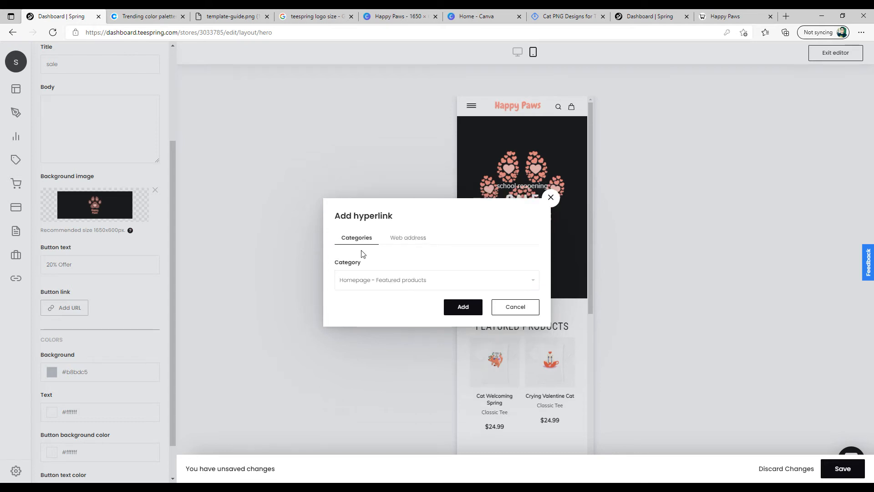
left_click(470, 310)
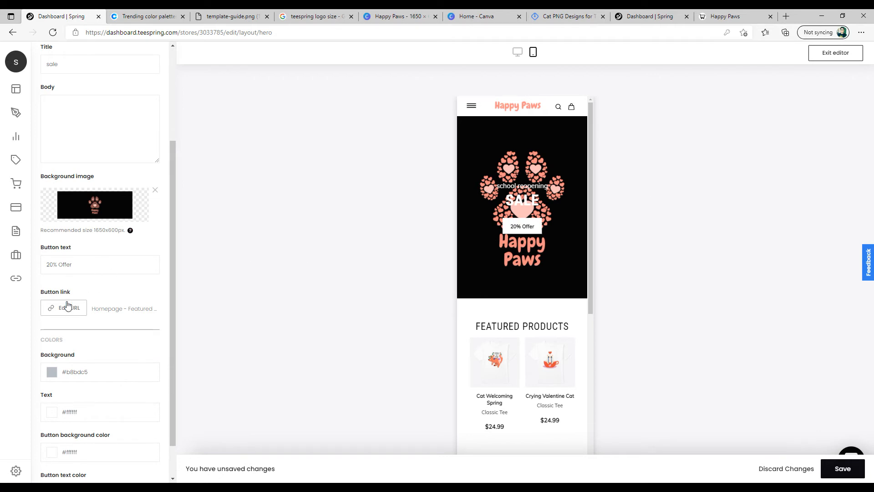
Review the hero banner's colour settings and save the banner changes.
scroll(64, 337, "down", 1)
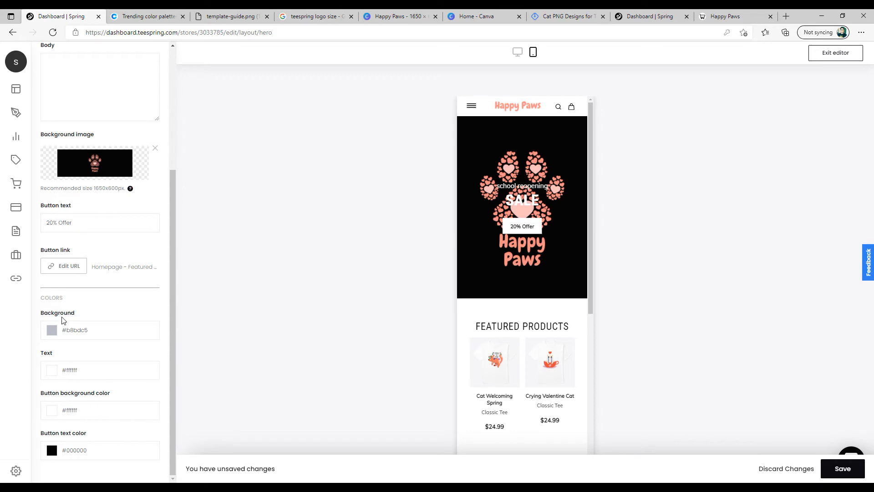
scroll(63, 320, "up", 5)
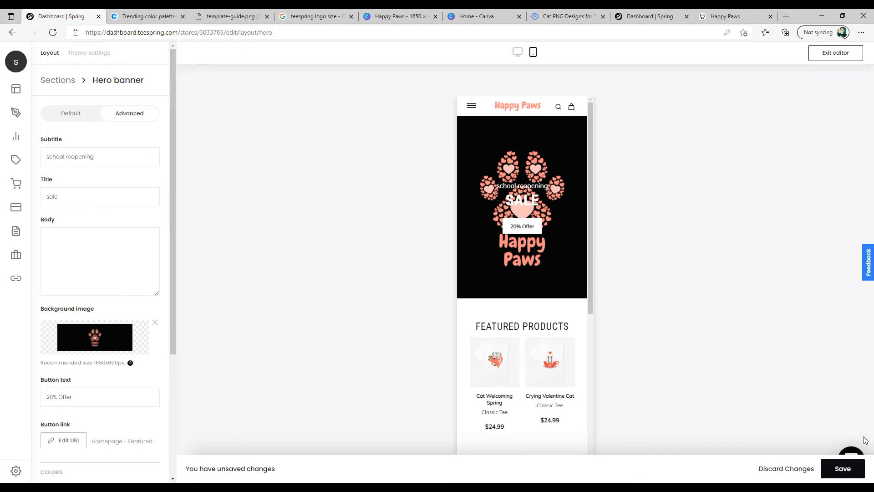
left_click(846, 470)
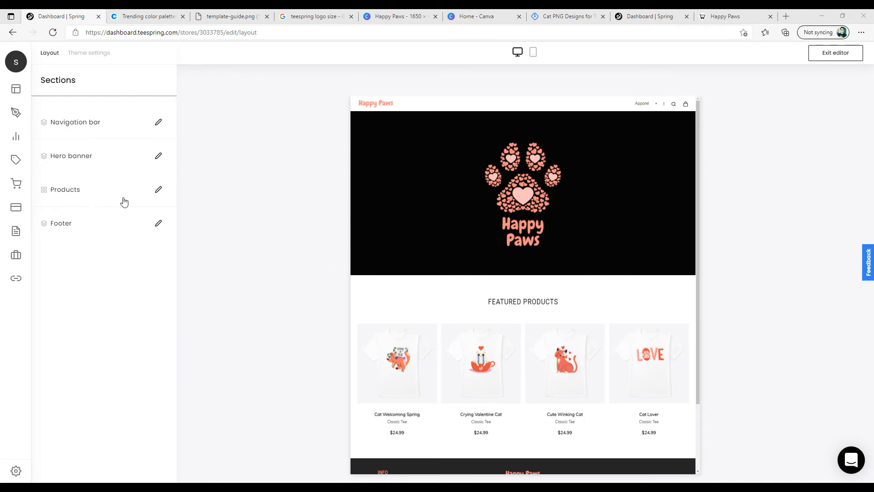
Open the store's product editor in a maximized window, unfeature the Cat Lover product and finish editing.
left_click(157, 191)
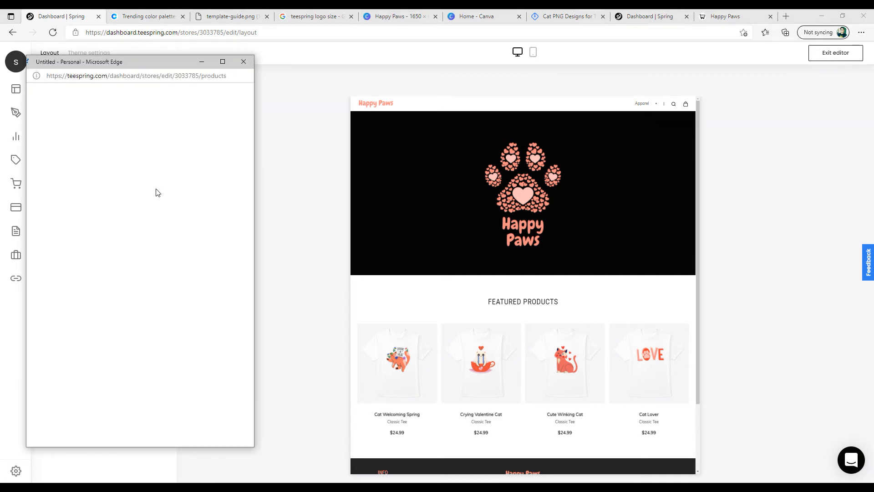
left_click(222, 61)
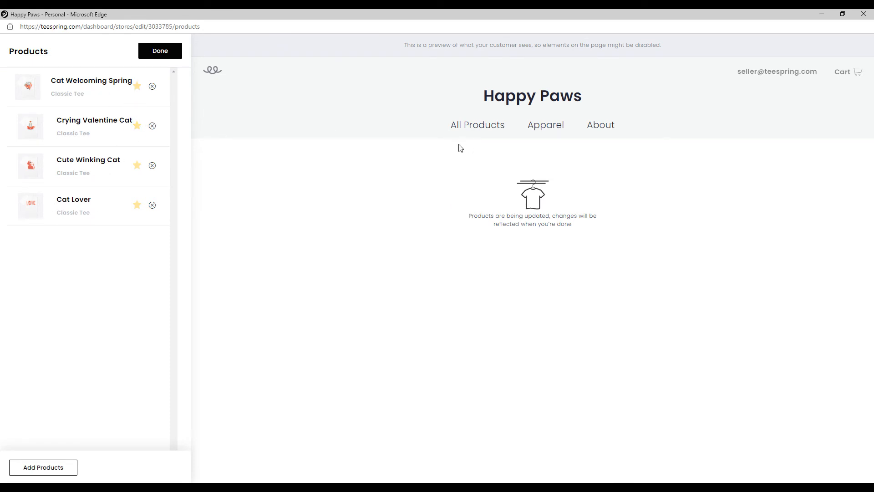
left_click(138, 206)
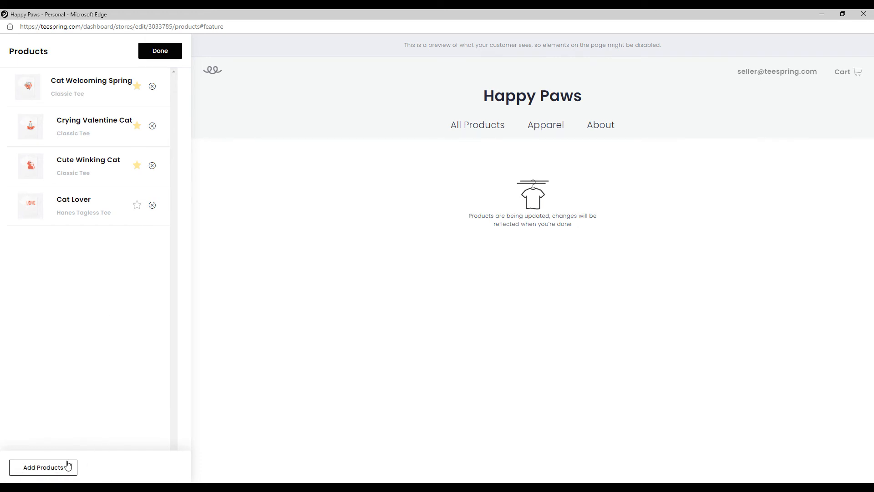
left_click(53, 467)
left_click(161, 51)
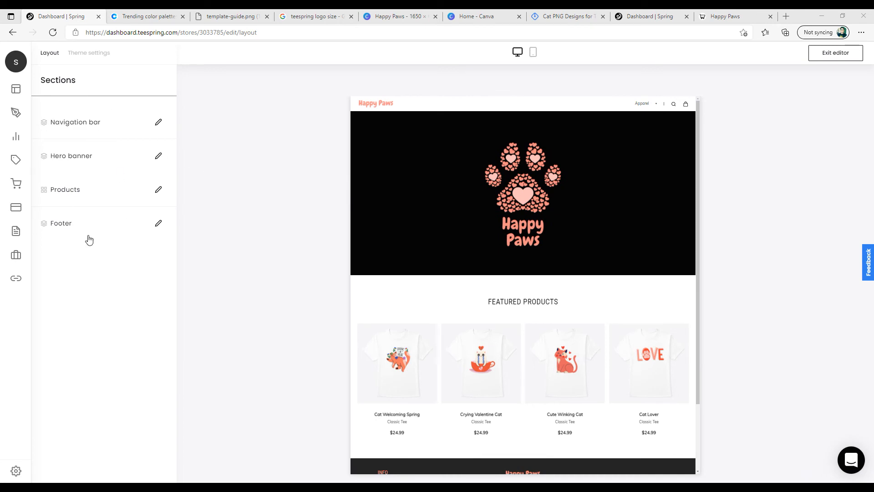
Open the footer section's settings and examine its layout and text colour options.
left_click(158, 225)
scroll(539, 375, "down", 3)
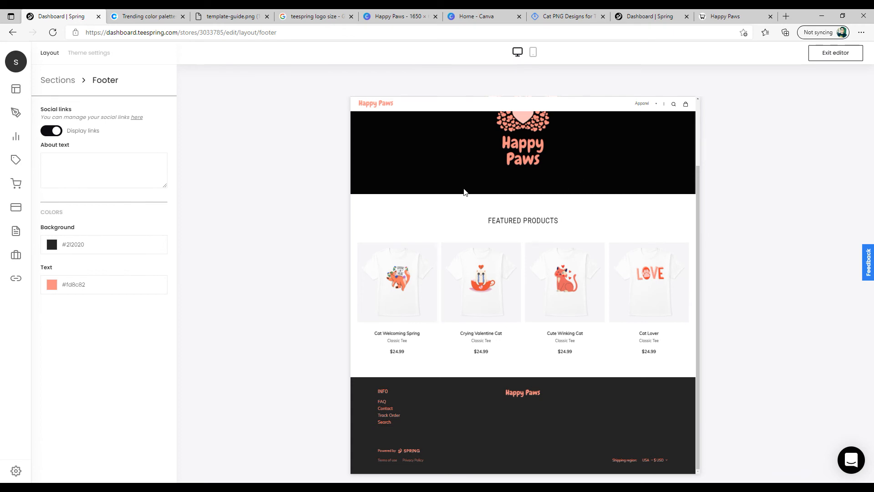
left_click(93, 289)
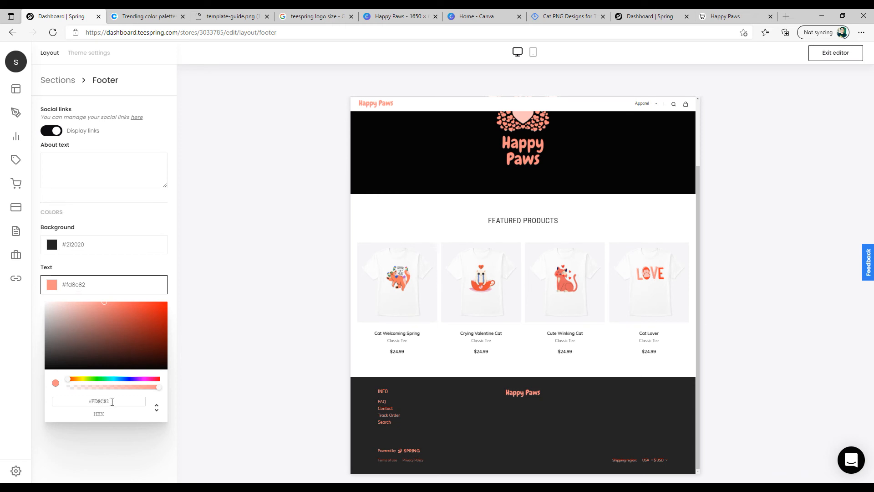
left_click(205, 292)
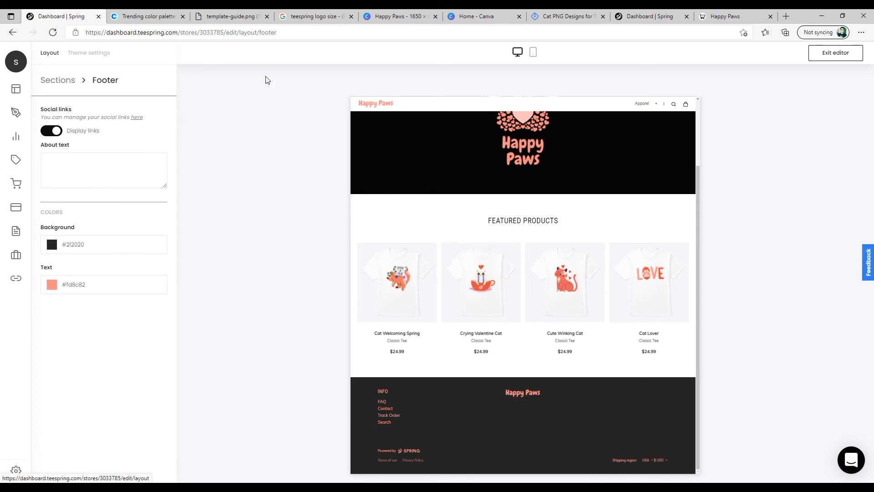
Check the whole store page in the mobile and desktop previews and return to the sections list.
left_click(533, 54)
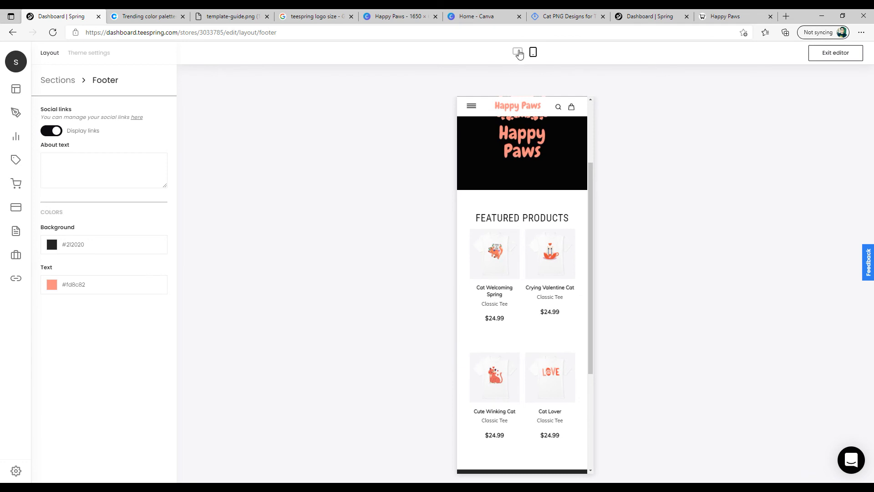
scroll(528, 288, "down", 3)
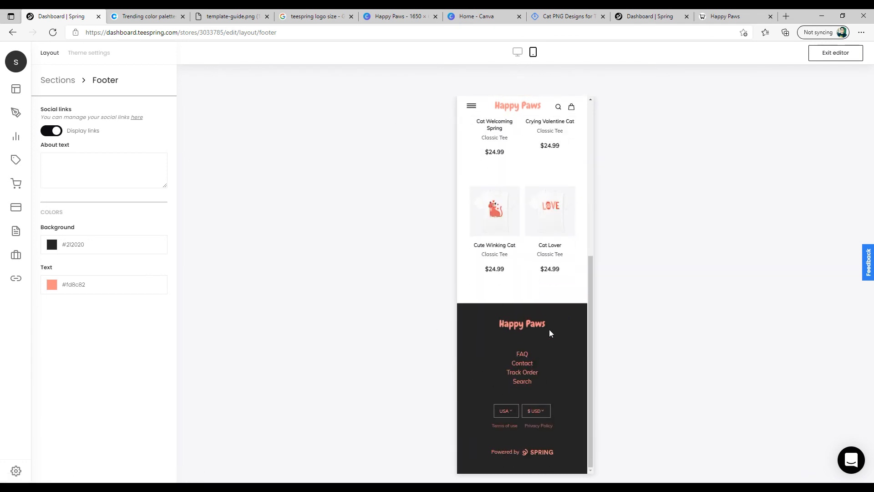
scroll(512, 362, "up", 6)
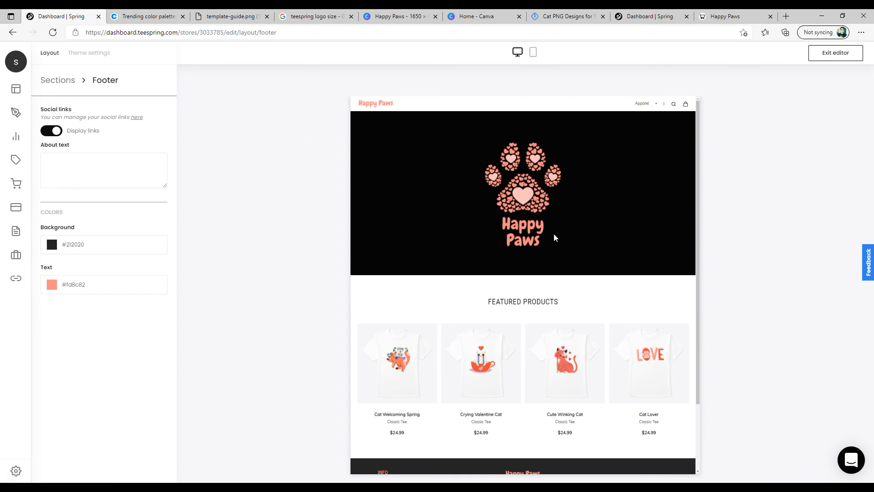
scroll(523, 306, "down", 3)
scroll(513, 296, "up", 3)
left_click(58, 80)
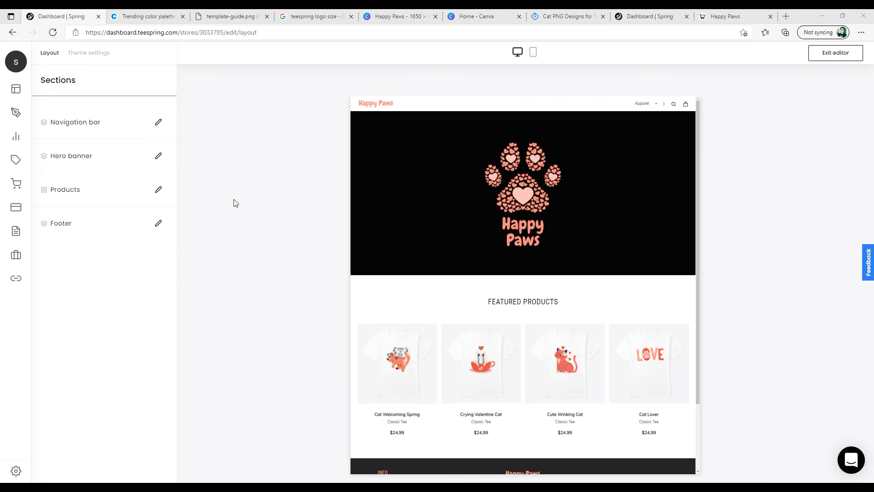
On the Stores page, add an Instagram social profile with the destination instagram.com.
mouse_move(40, 208)
left_click(33, 184)
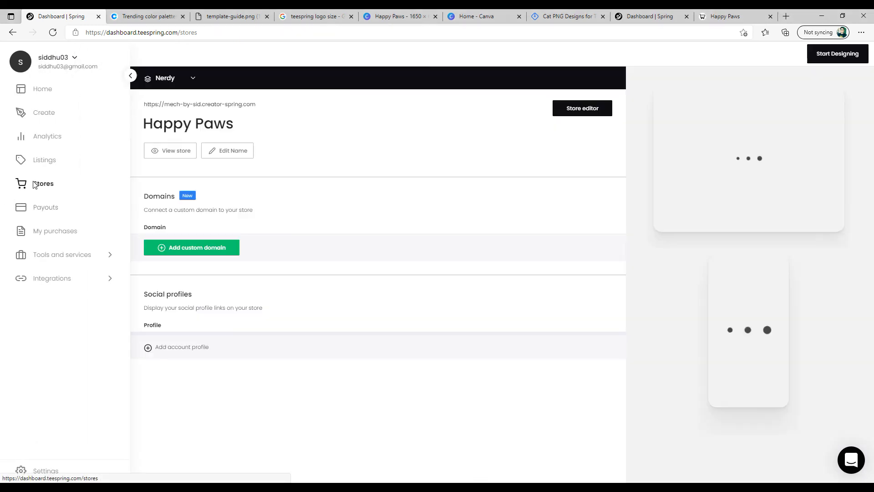
left_click(173, 348)
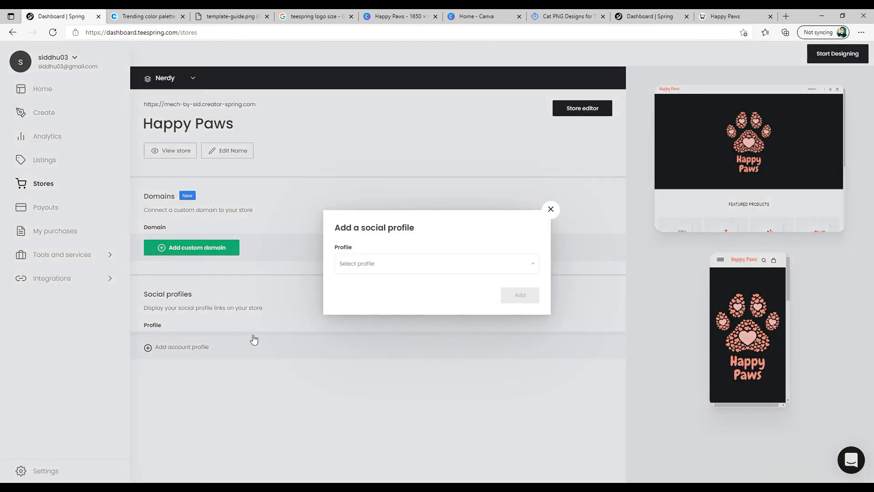
left_click(384, 263)
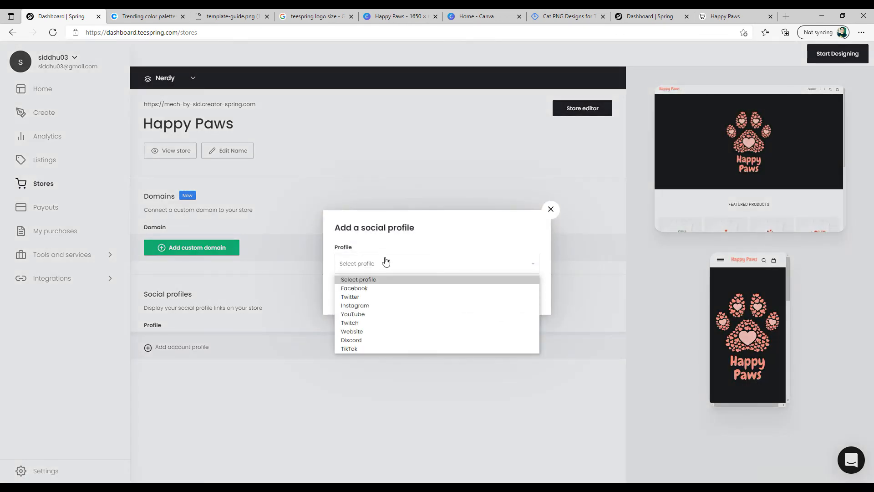
left_click(365, 307)
left_click(350, 277)
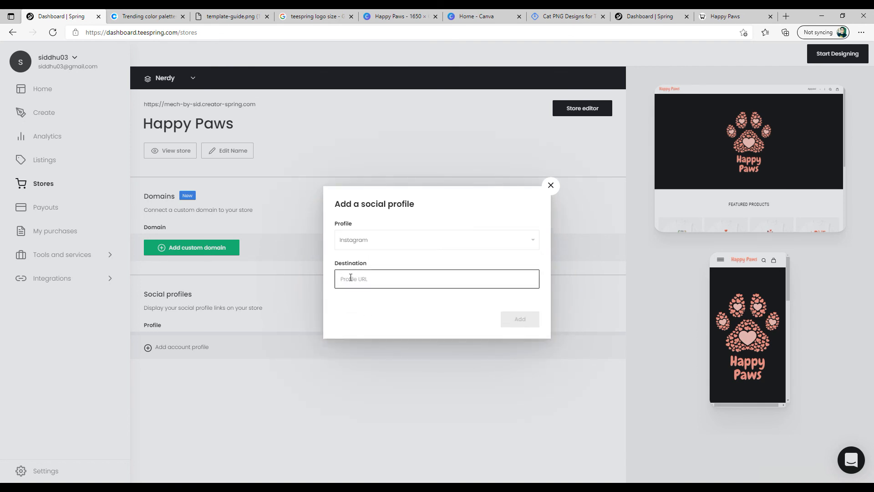
type("instagram.com")
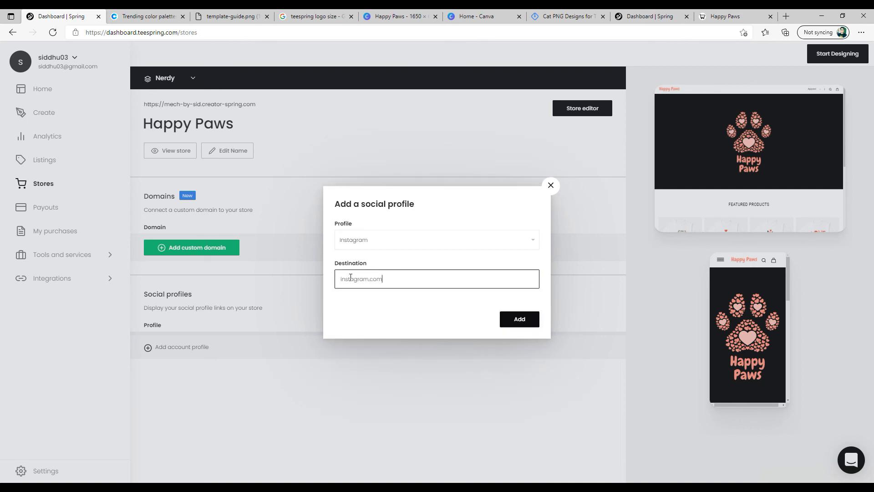
left_click(518, 324)
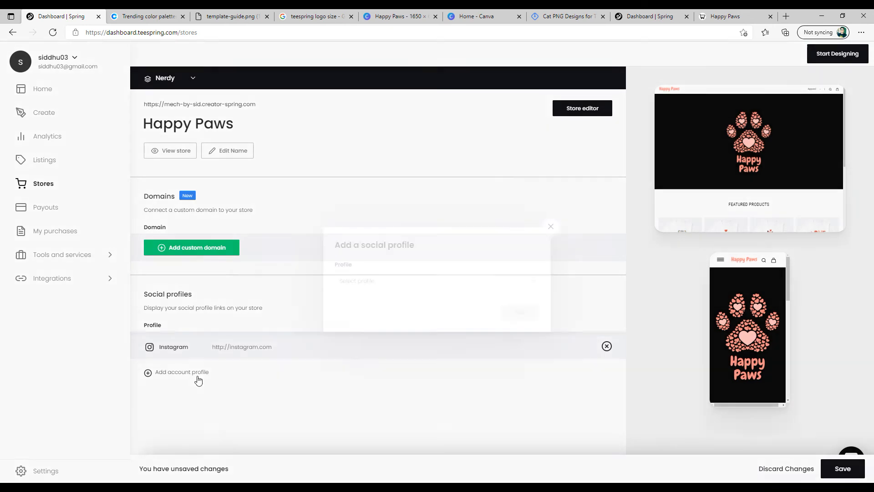
Add a Facebook social profile with the destination facebook.com and save the store changes.
left_click(195, 374)
left_click(444, 268)
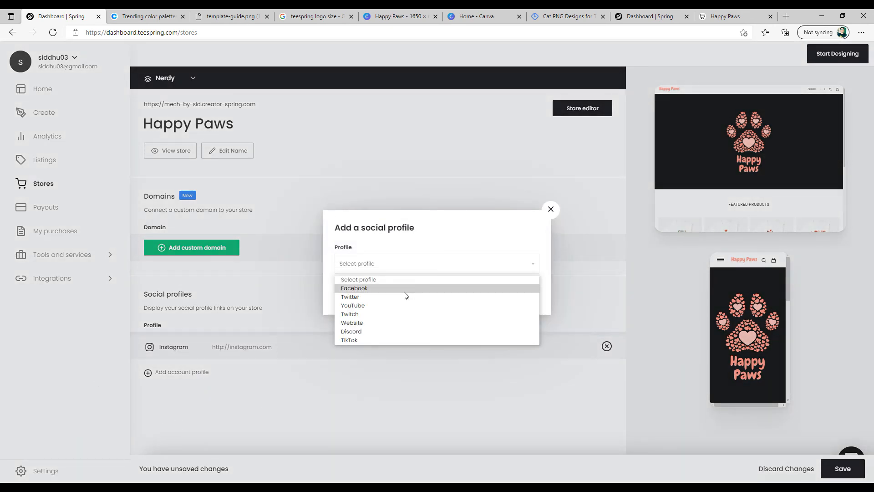
left_click(380, 291)
left_click(381, 278)
type("fac")
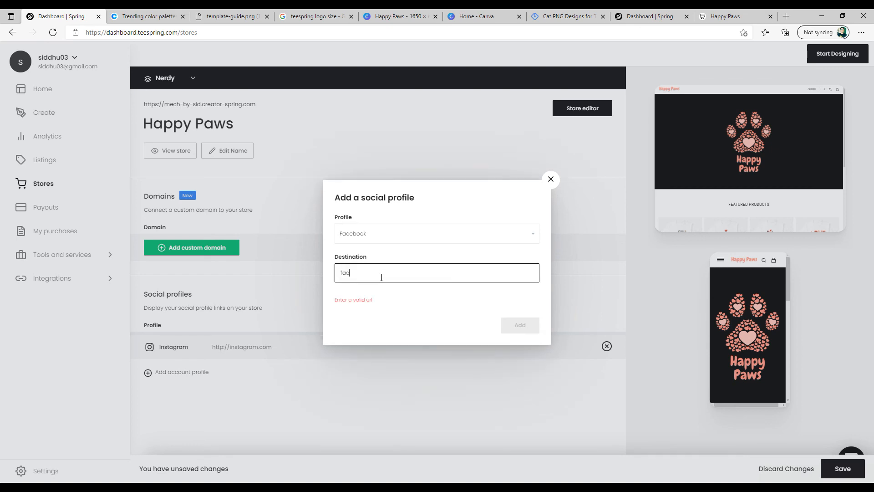
type("ebook.com")
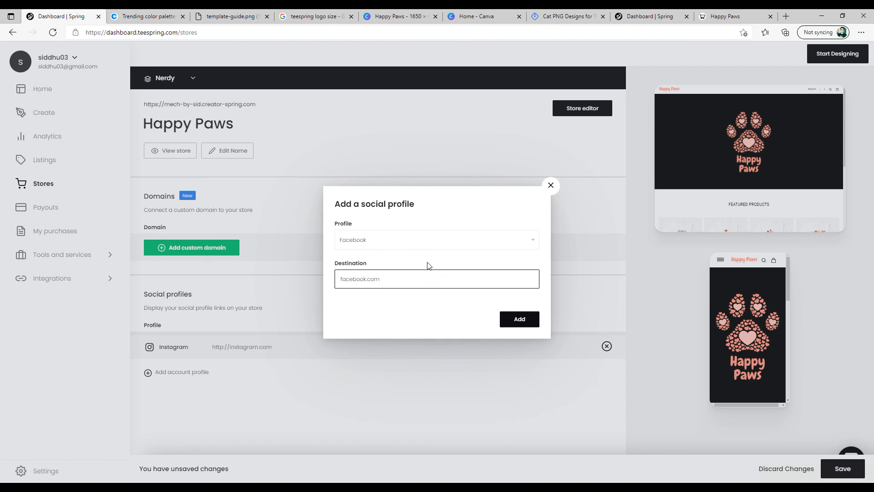
left_click(519, 319)
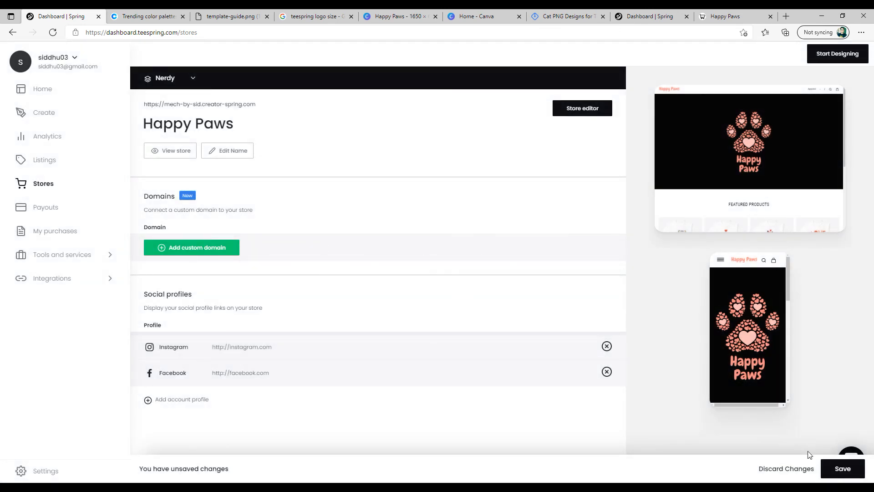
left_click(837, 464)
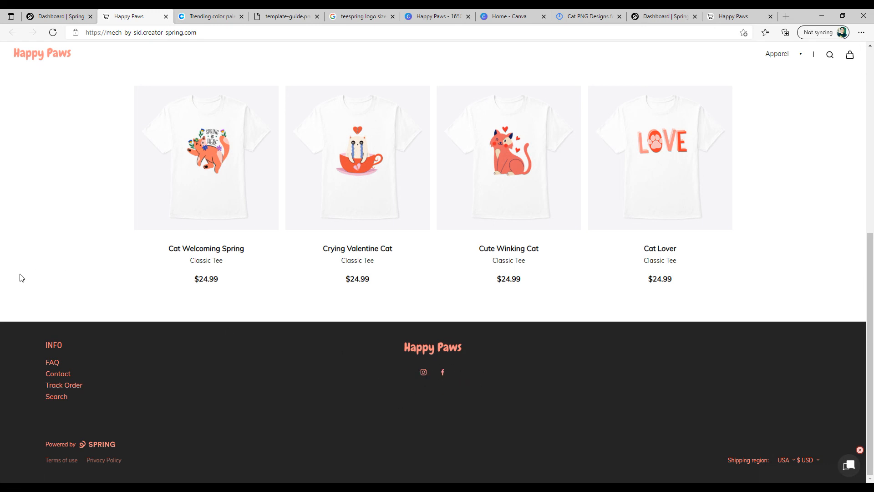
scroll(20, 275, "up", 8)
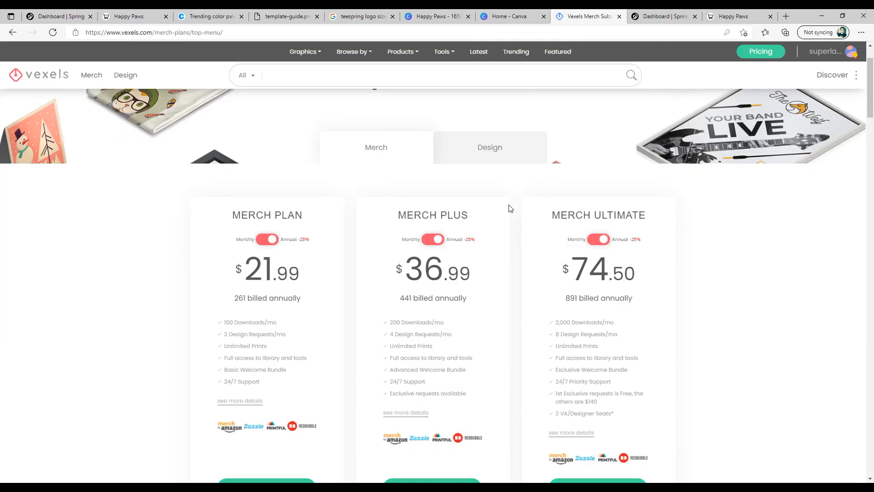